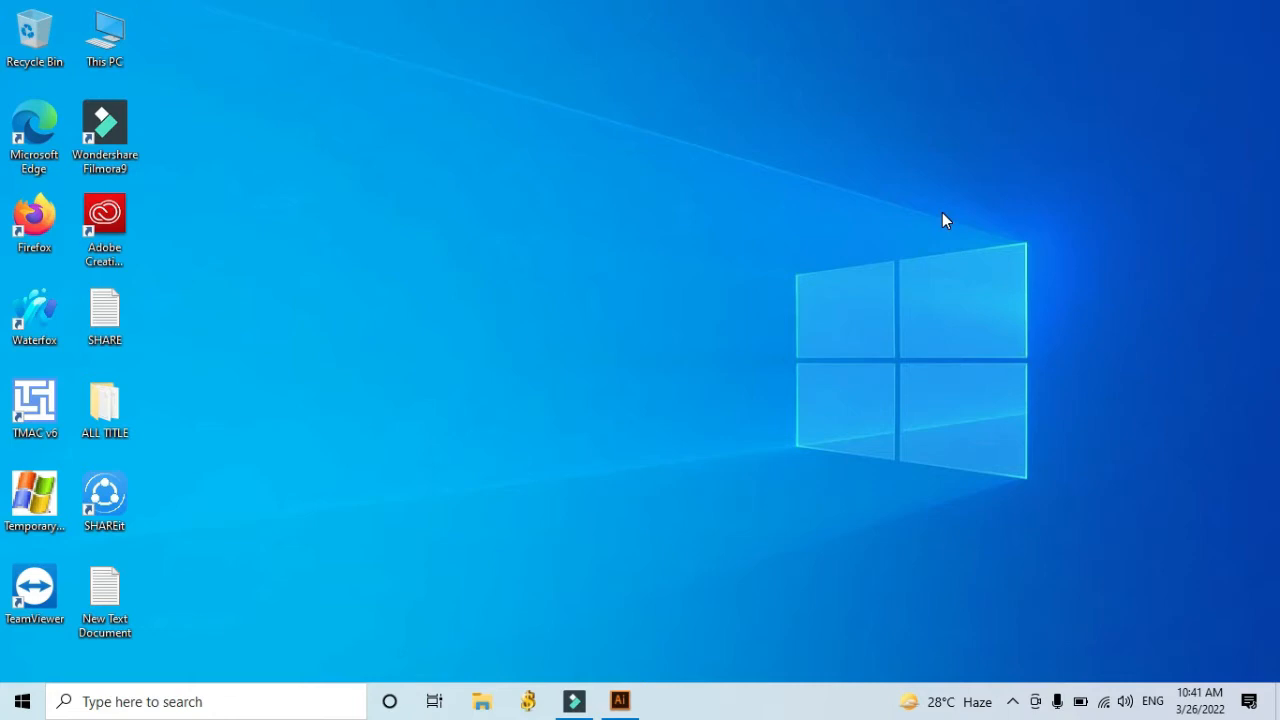
Switch to Adobe Illustrator and create a new 1280 x 720 px landscape document in CMYK color mode.
click(620, 700)
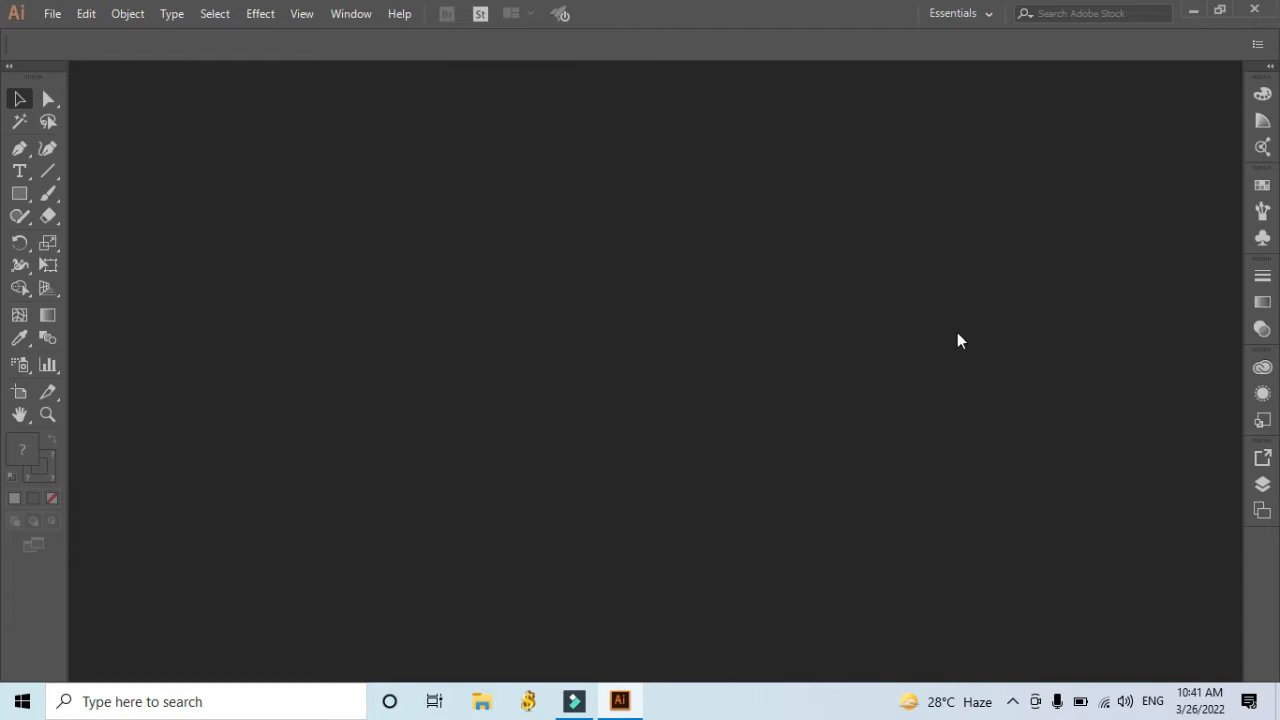
click(1012, 700)
click(995, 665)
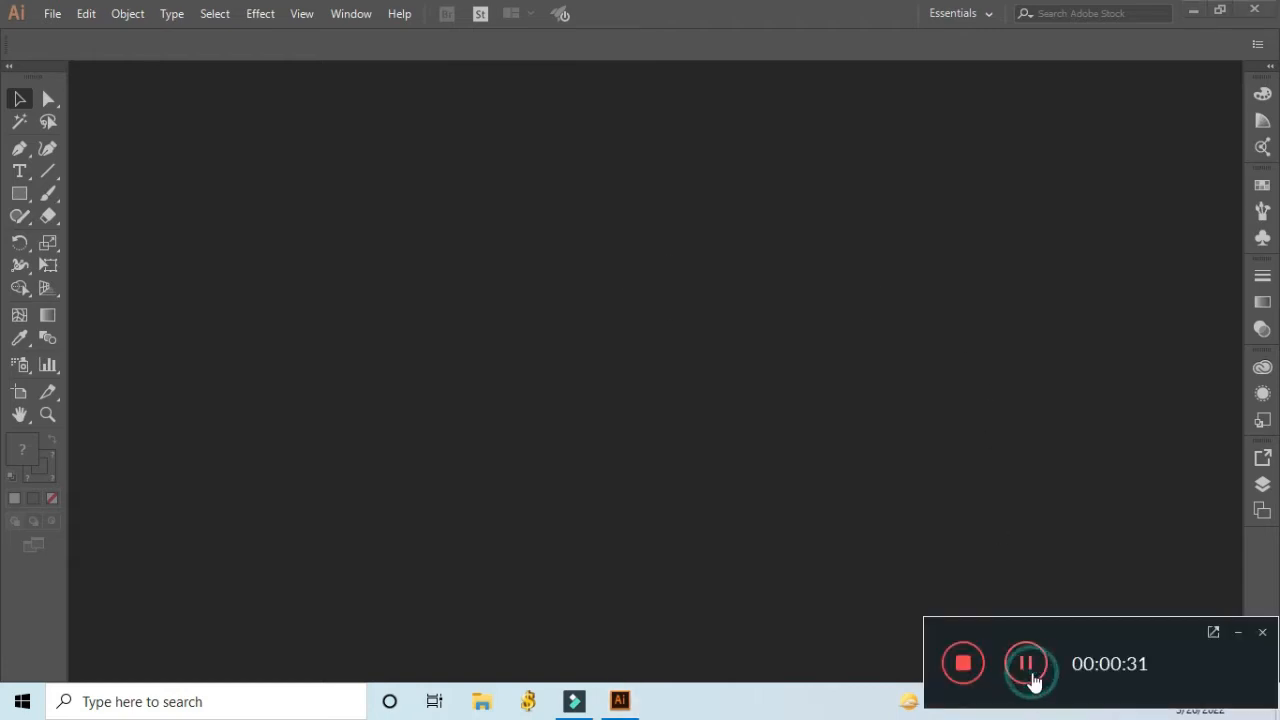
click(1238, 633)
click(52, 14)
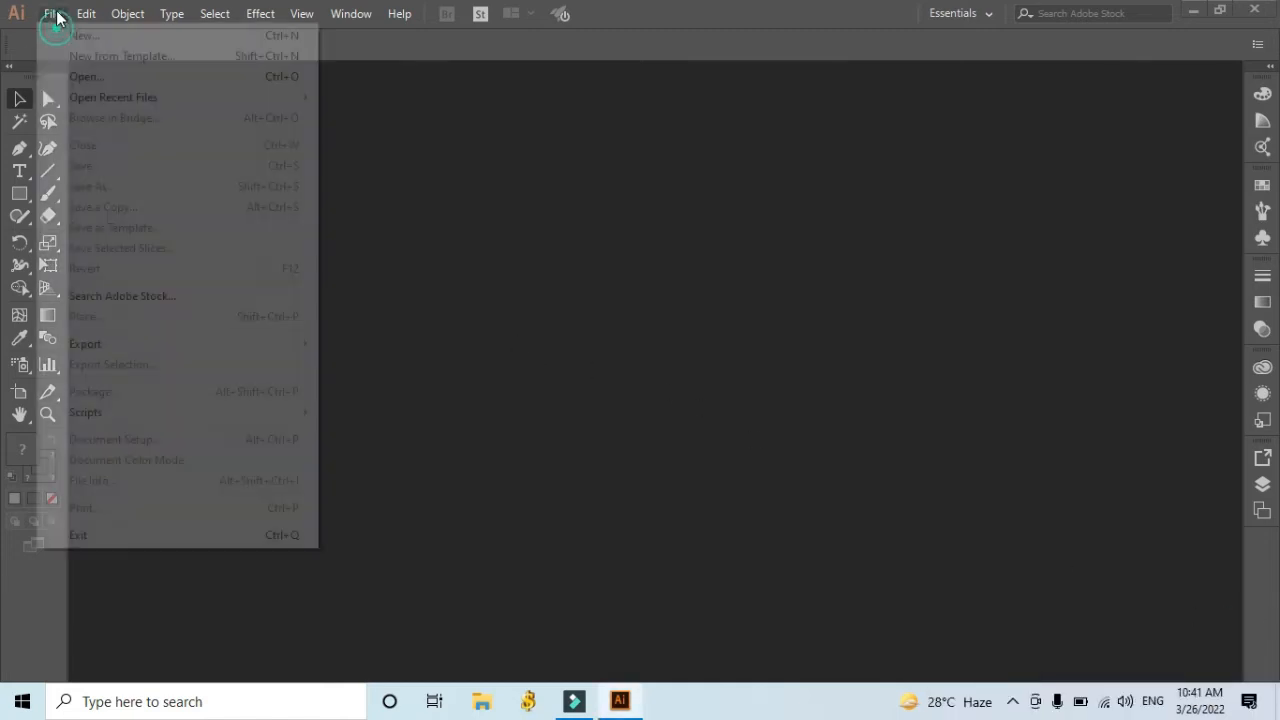
click(114, 35)
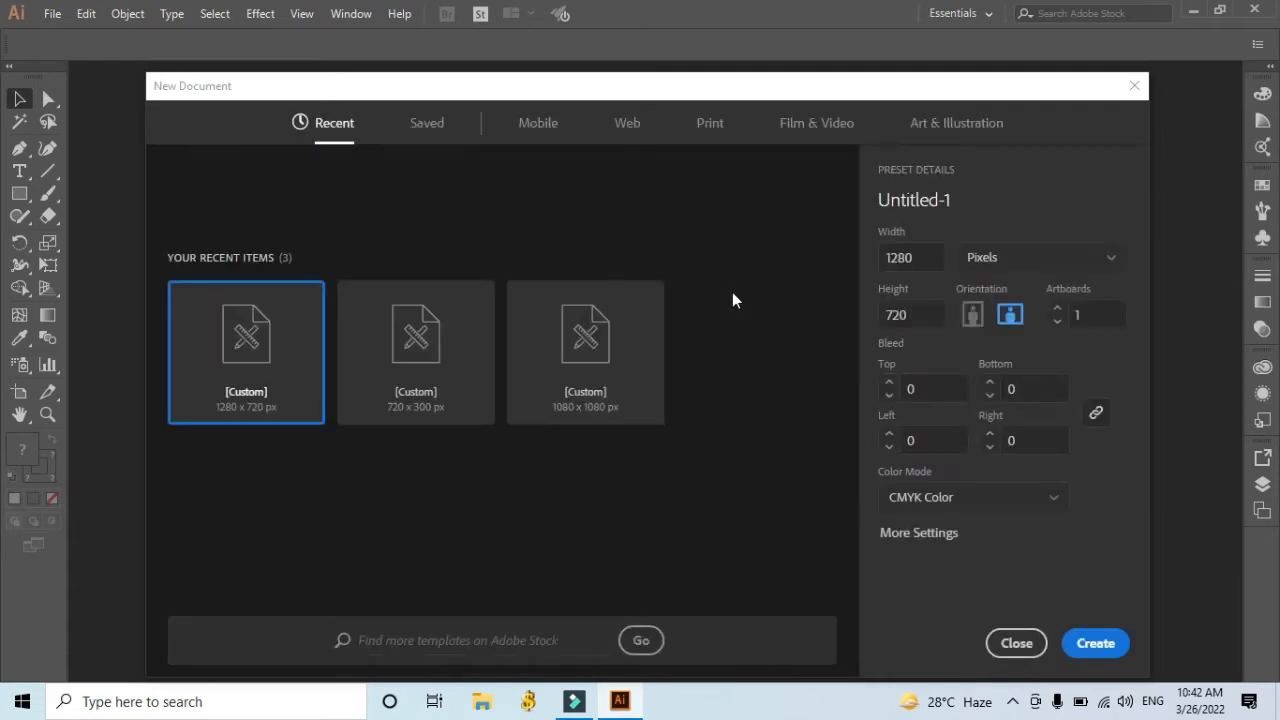
click(250, 355)
click(1093, 645)
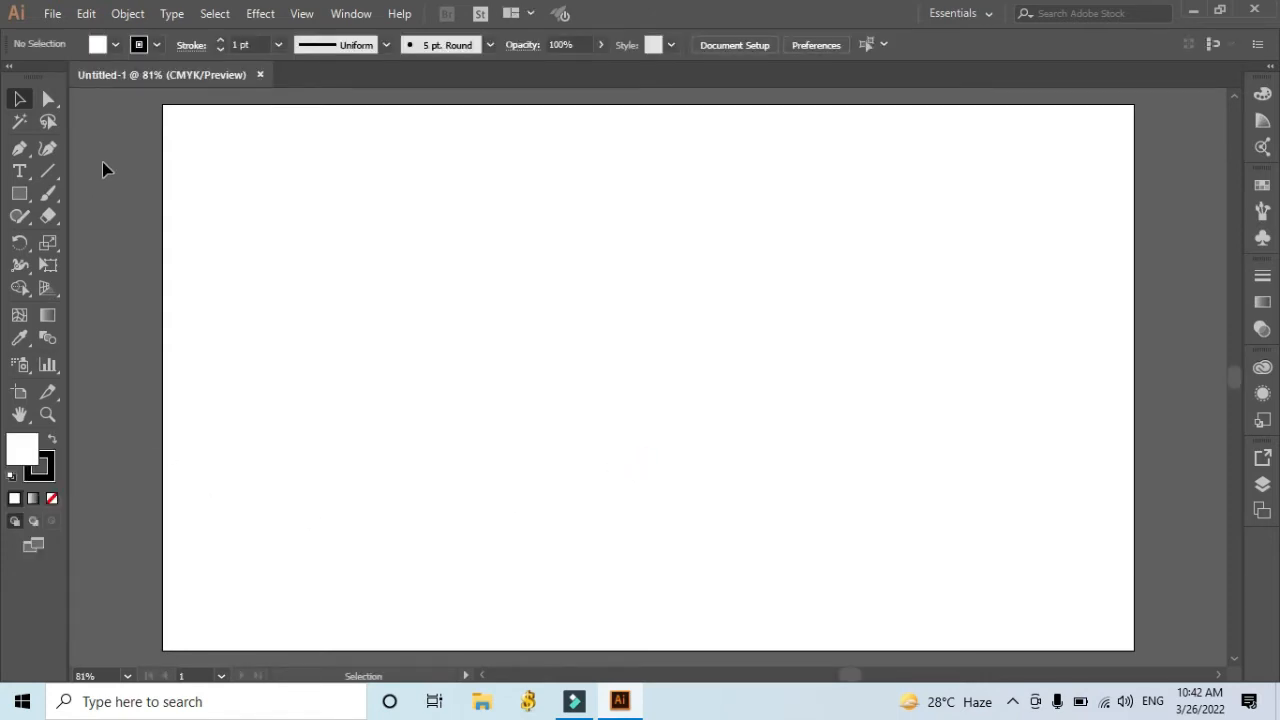
Set the default stroke color to None, keeping the white fill.
click(157, 45)
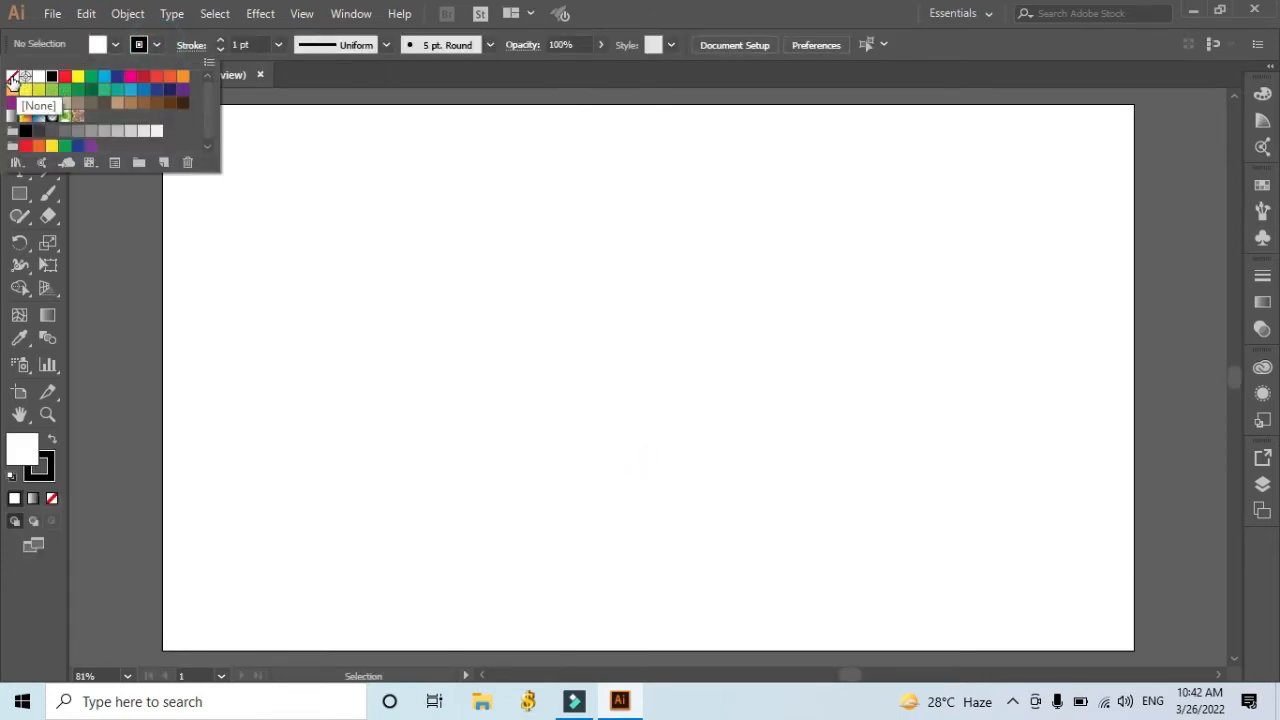
click(12, 76)
click(1185, 290)
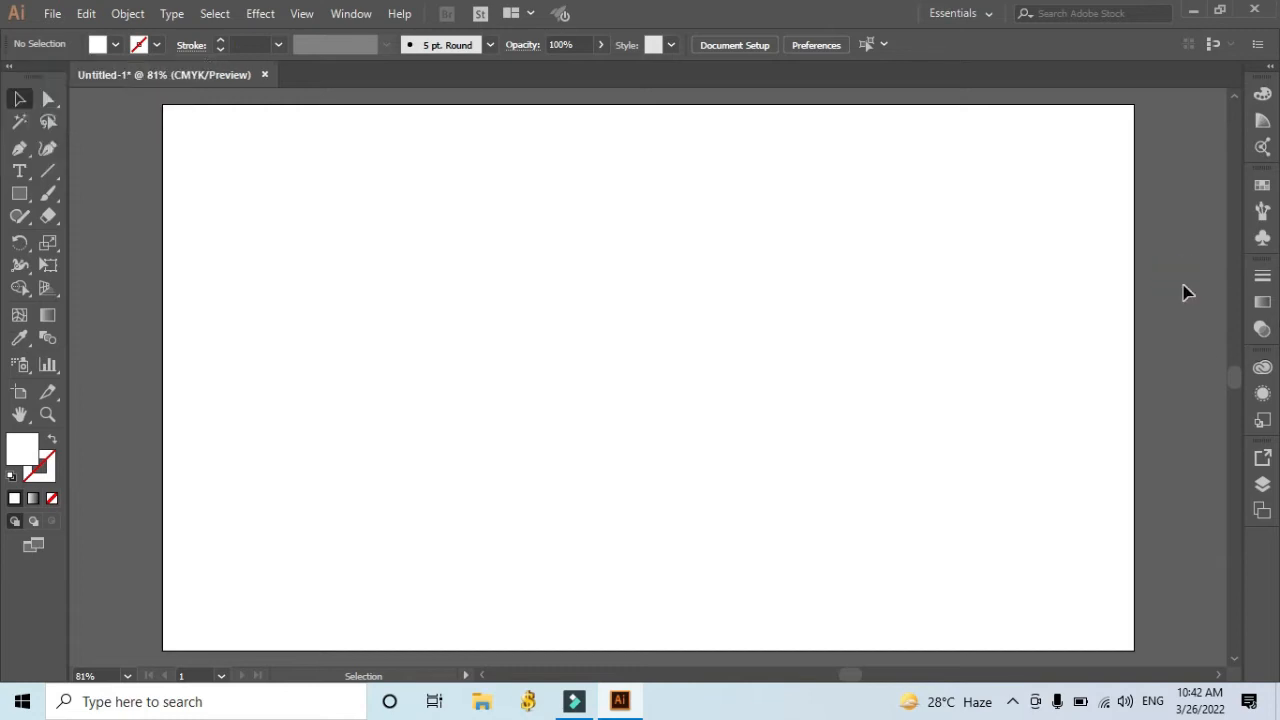
Create a white rectangle 1280 px wide and 720 px high with the Rectangle tool.
key(ctrl+minus)
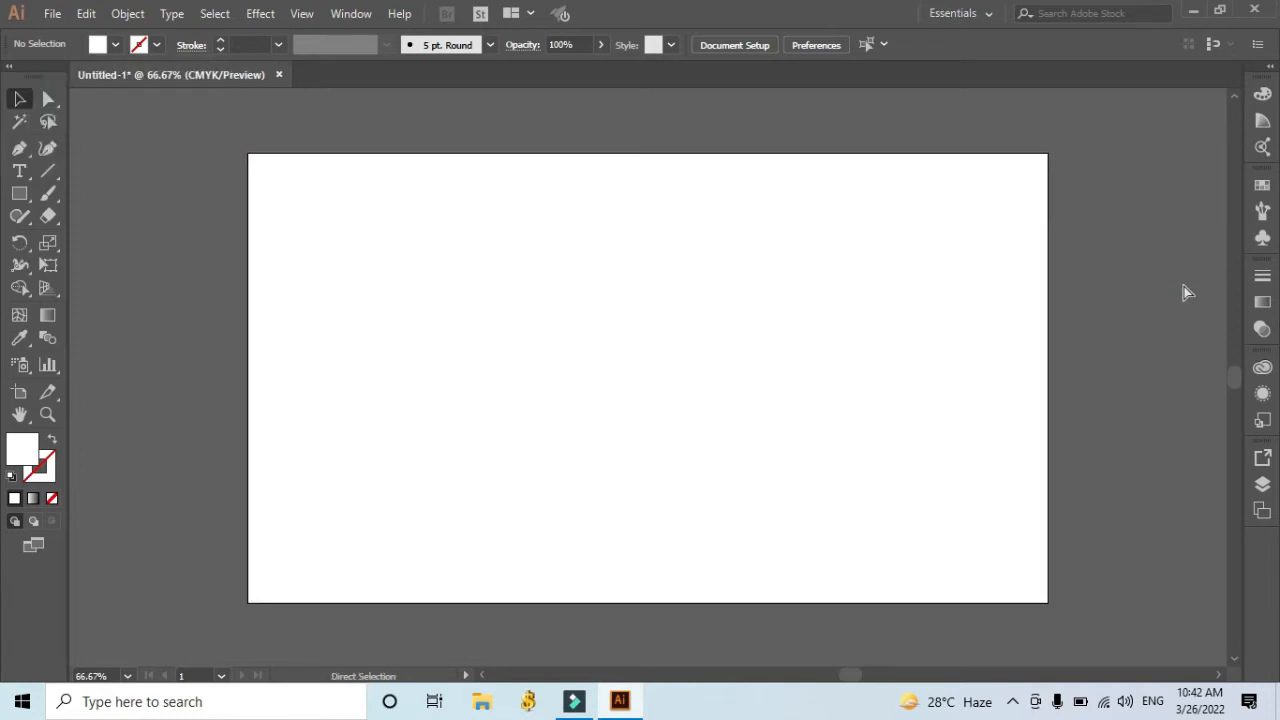
key(ctrl+minus)
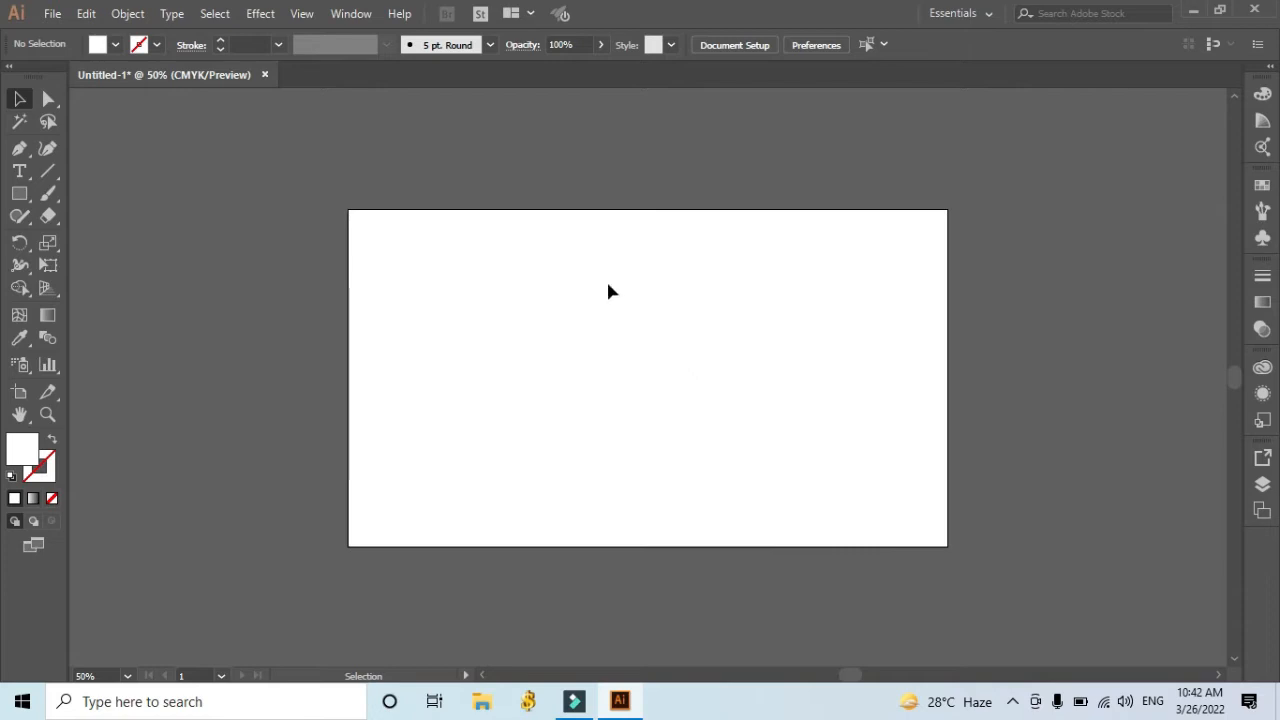
click(20, 198)
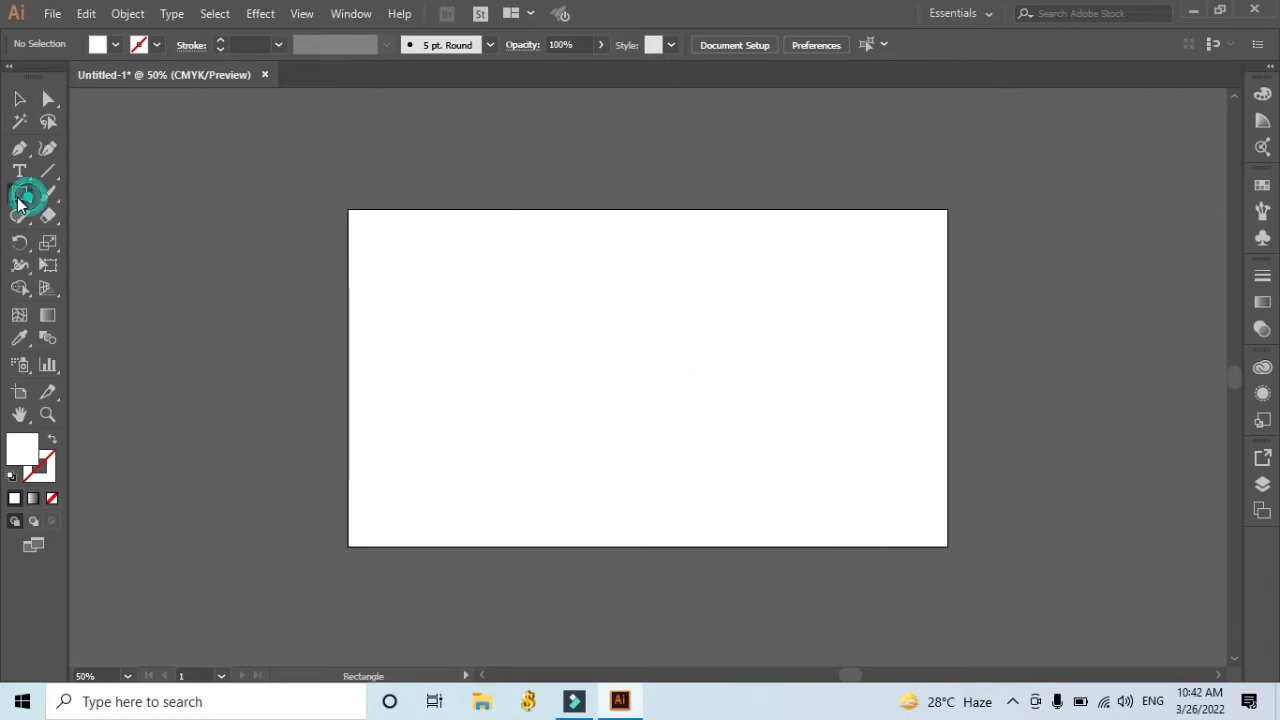
click(237, 258)
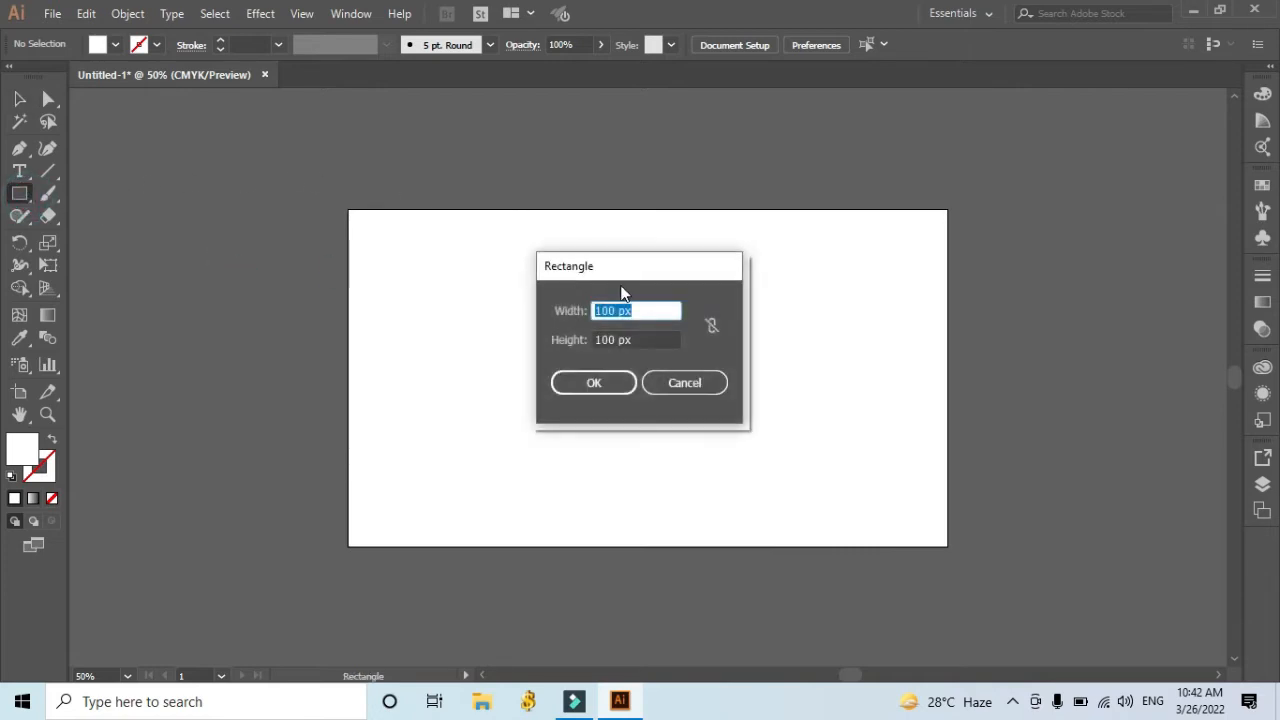
double_click(607, 310)
text(1280)
click(606, 339)
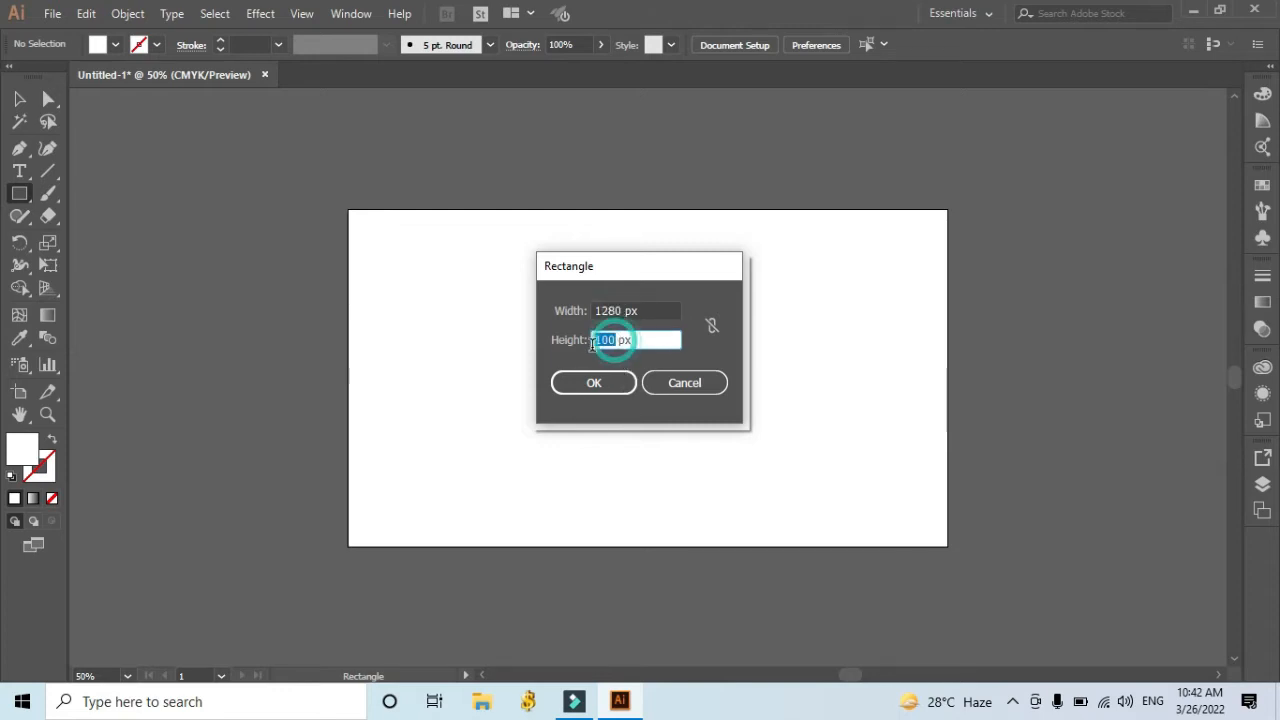
text(720)
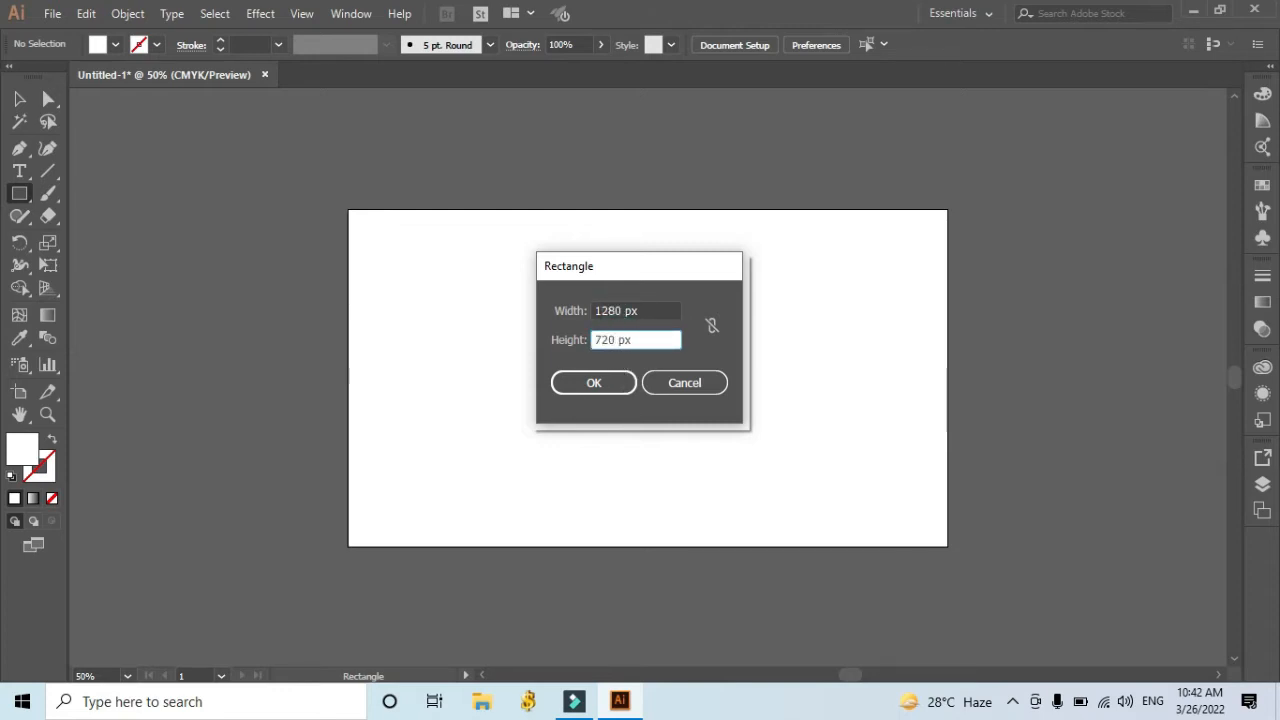
click(589, 385)
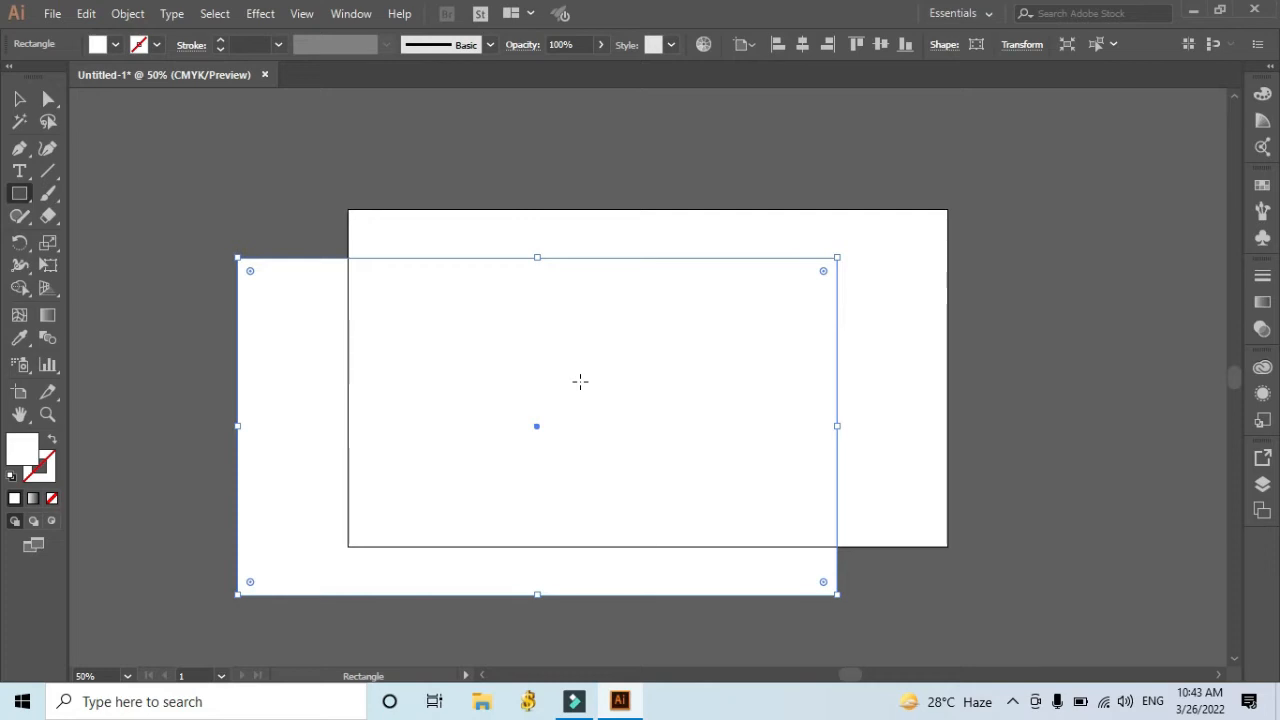
Center the rectangle horizontally and vertically on the artboard and deselect it.
click(19, 98)
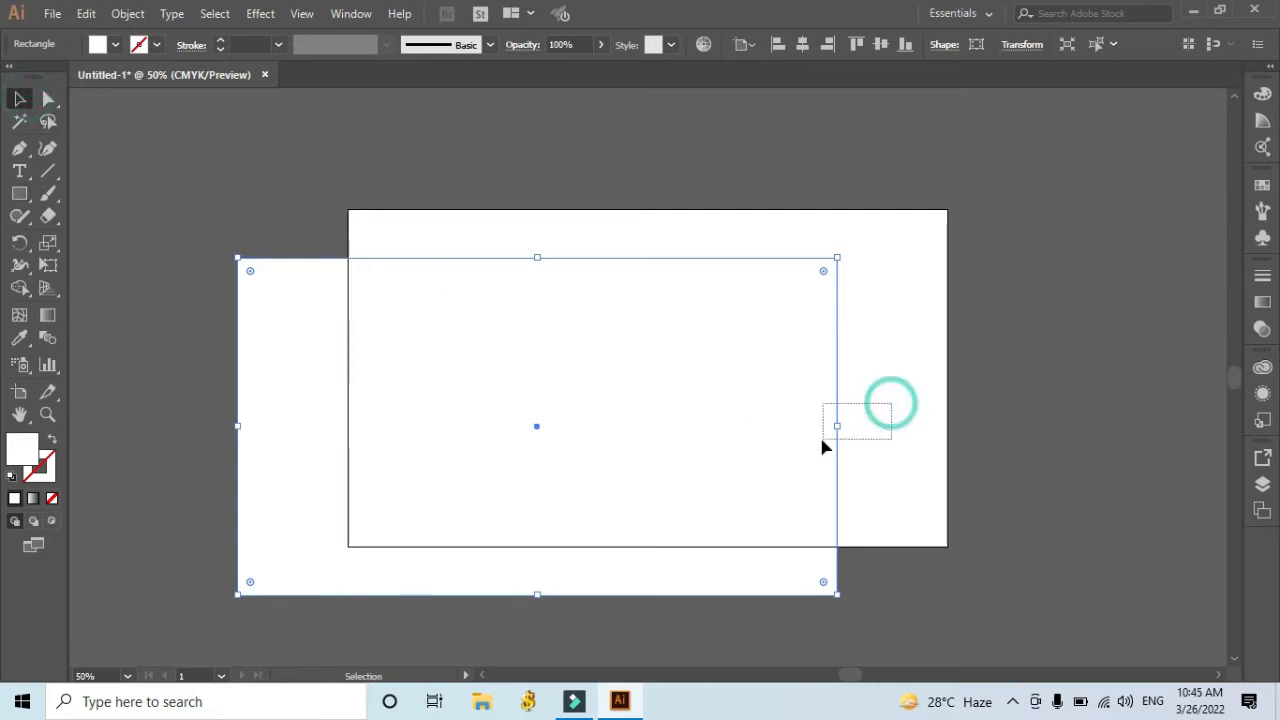
click(884, 374)
click(740, 385)
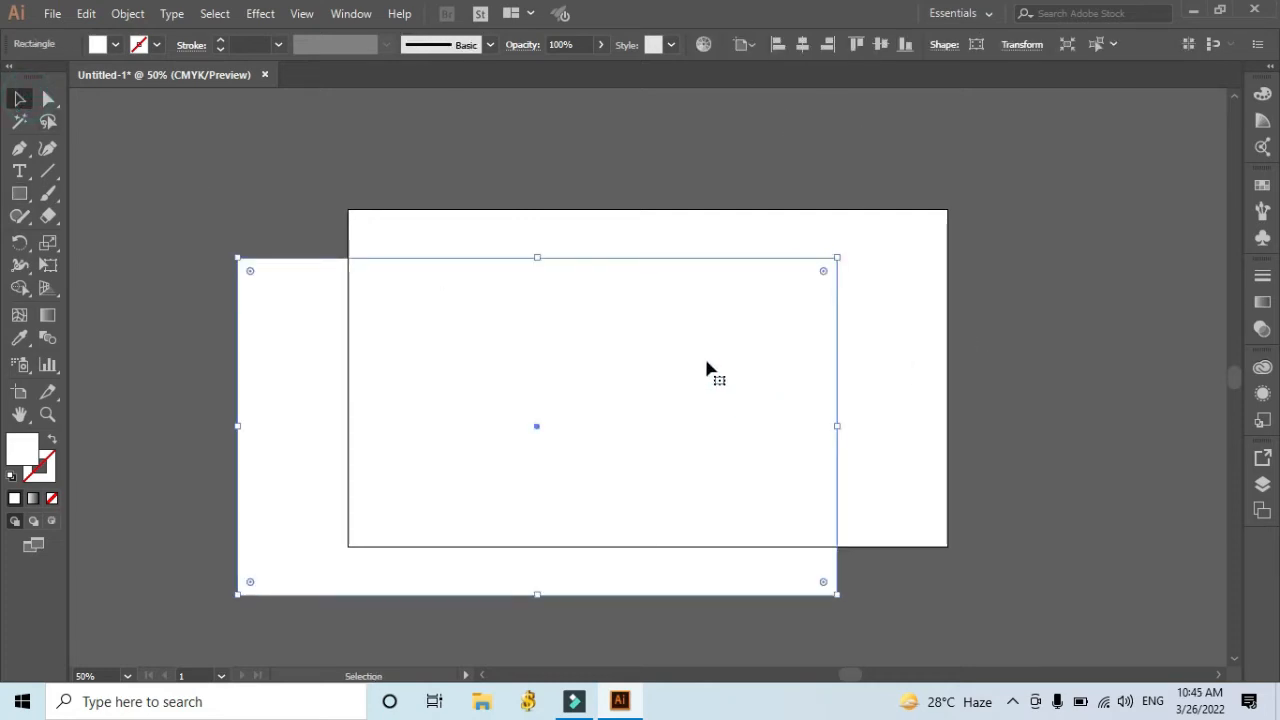
click(799, 52)
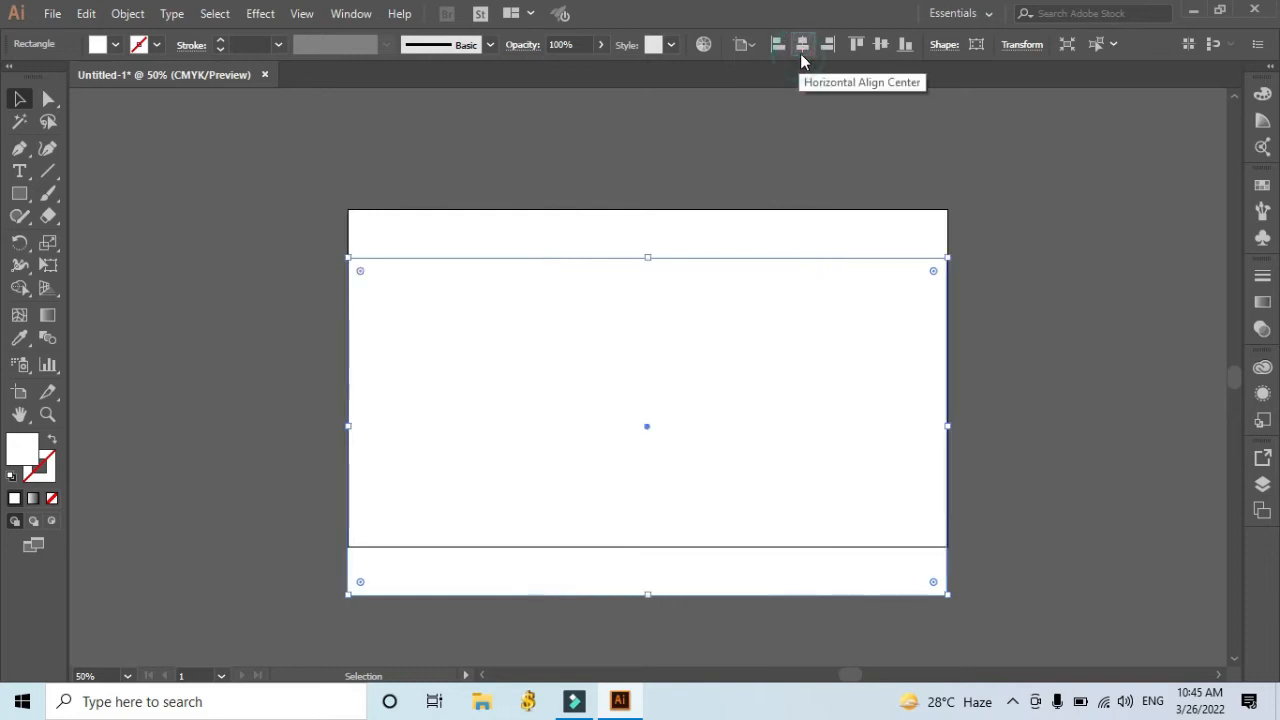
click(884, 52)
click(1071, 277)
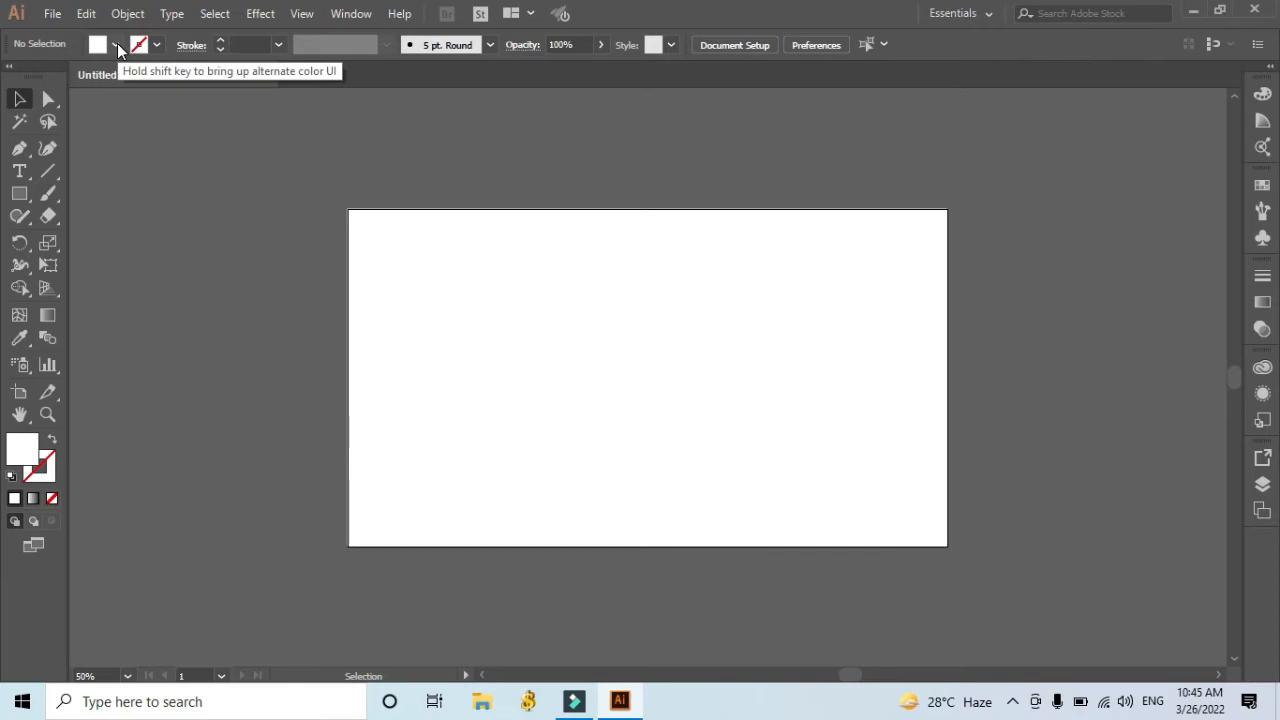
Place the image pexels-rebrand-cities-1367269 from Downloads on the artboard as an embedded image, with linking turned off.
click(22, 195)
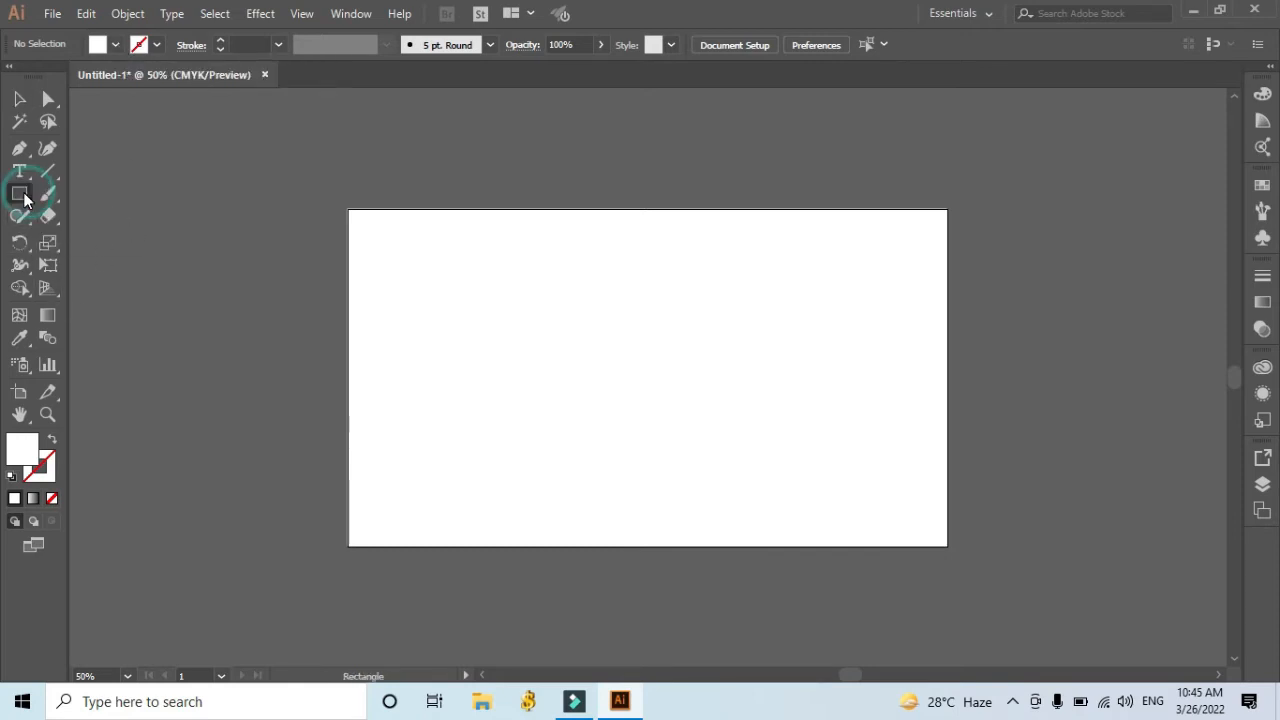
click(52, 14)
mouse_move(127, 346)
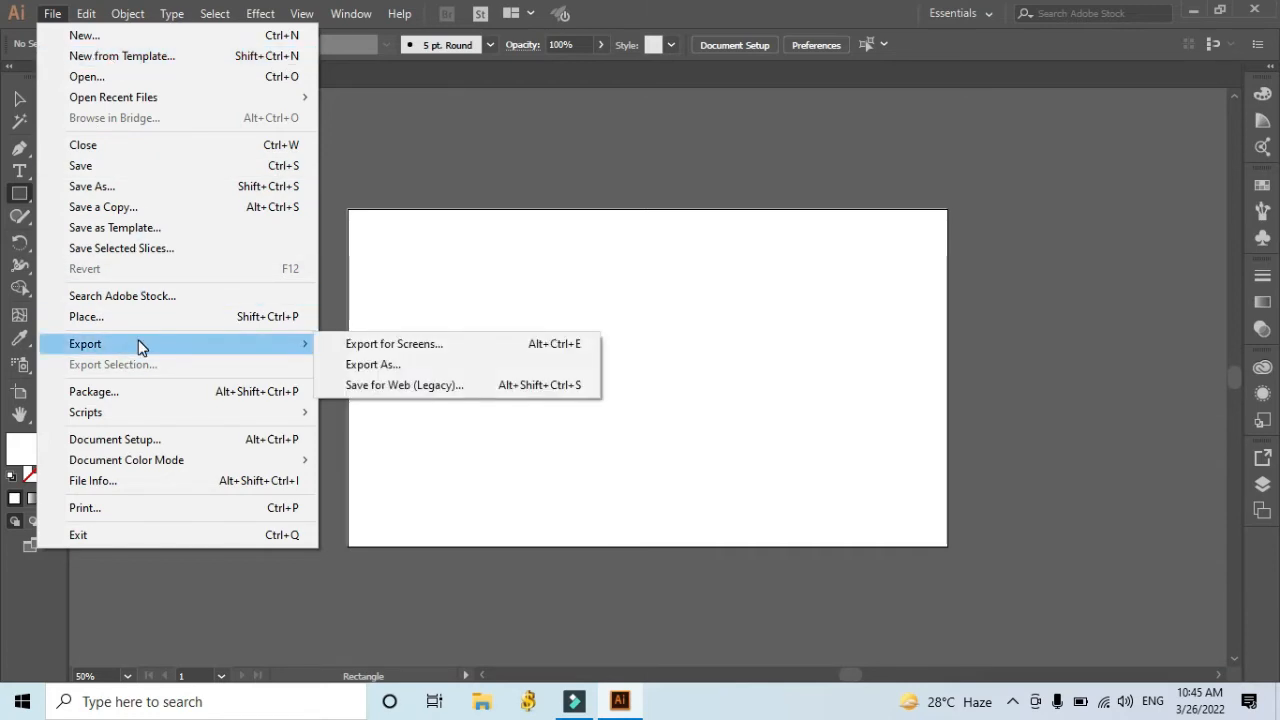
click(138, 321)
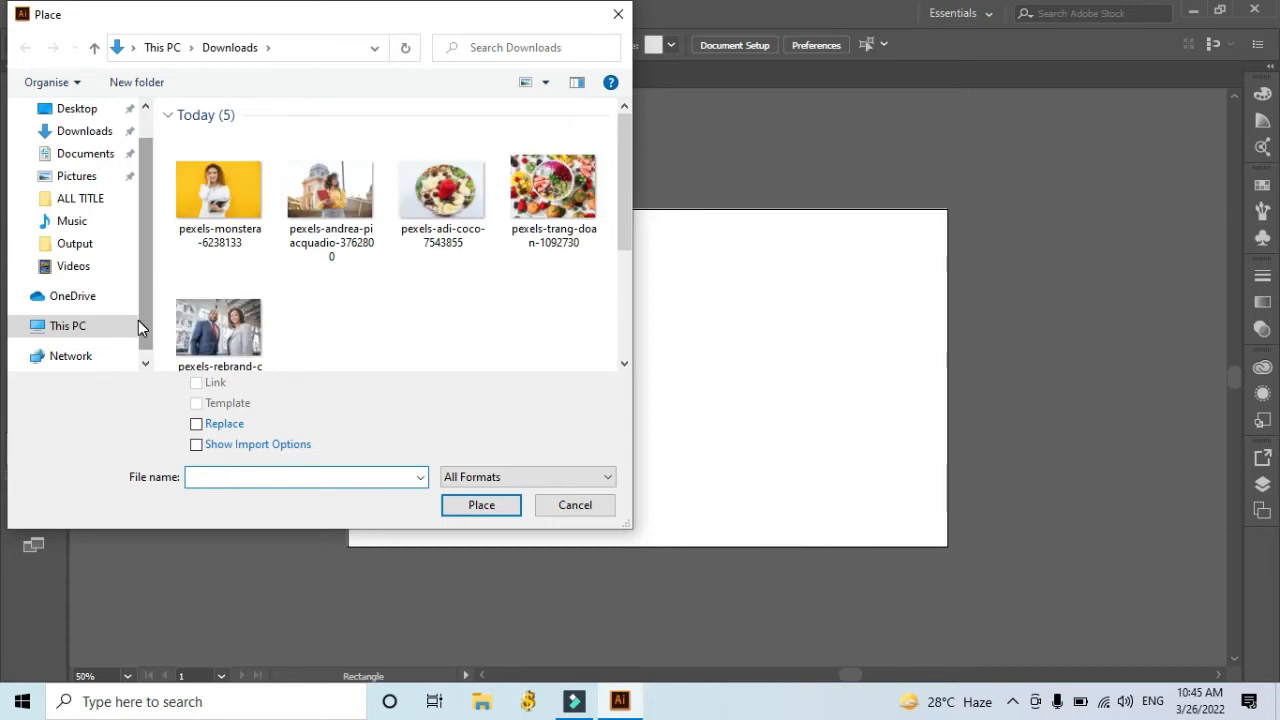
click(219, 326)
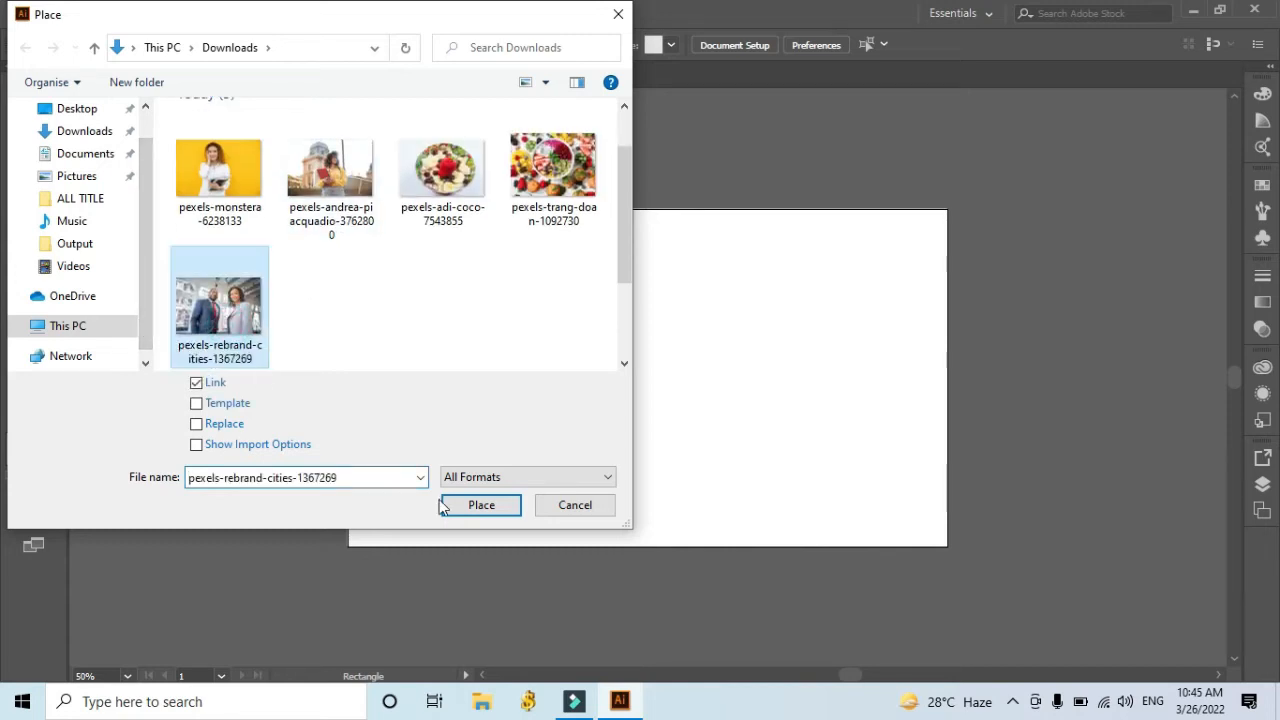
click(196, 382)
click(480, 506)
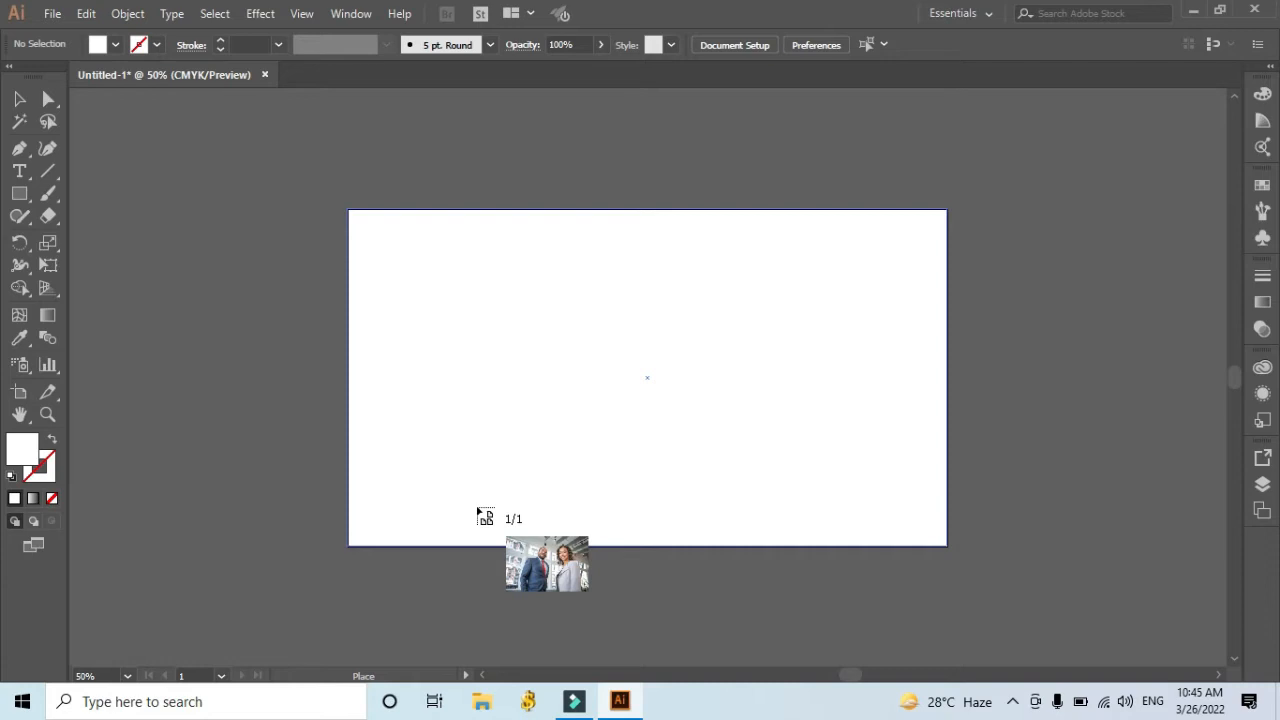
drag(352, 212, 851, 457)
Move the photo toward the artboard's upper middle and enlarge it proportionally to roughly the artboard's height.
click(19, 98)
drag(551, 374, 652, 341)
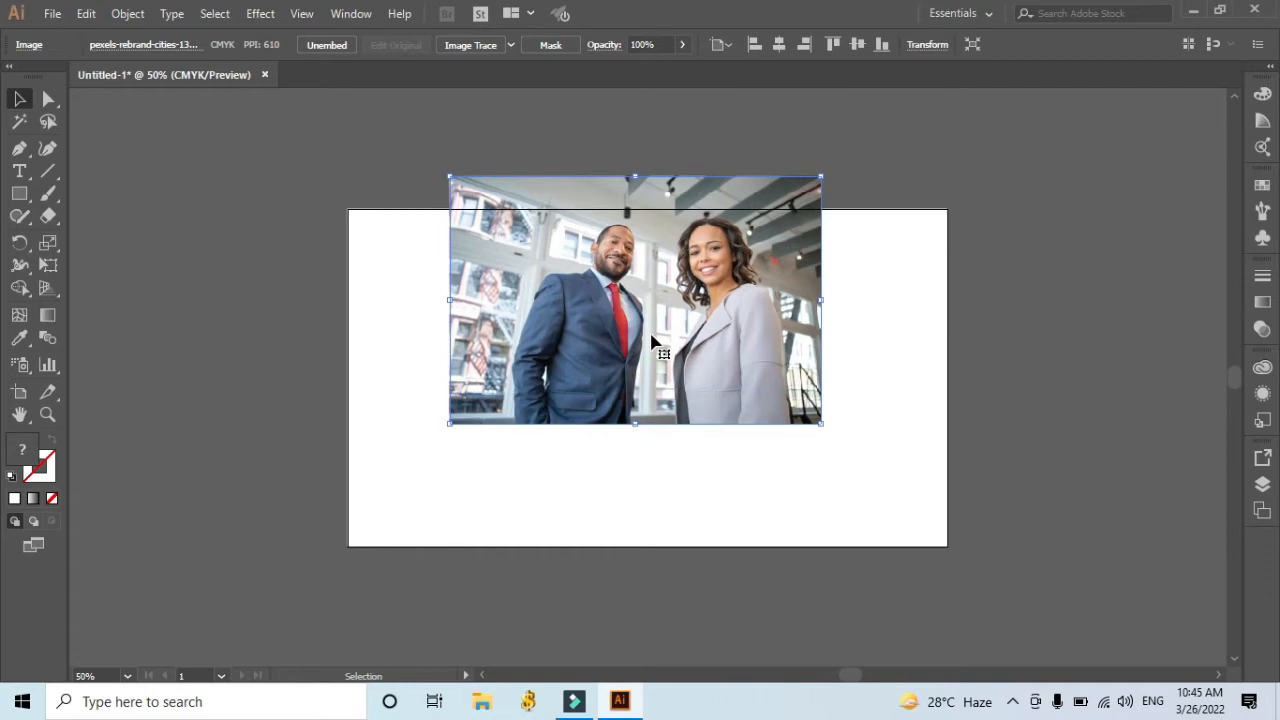
drag(822, 425, 859, 443)
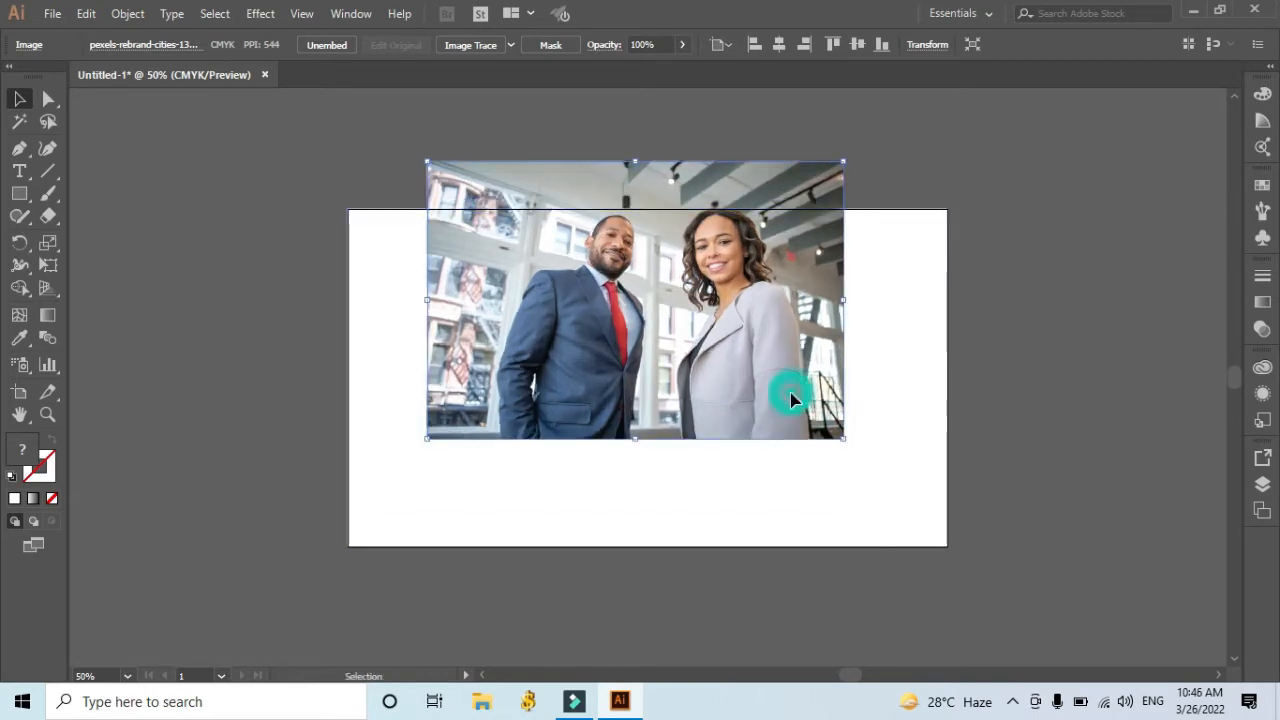
click(1037, 360)
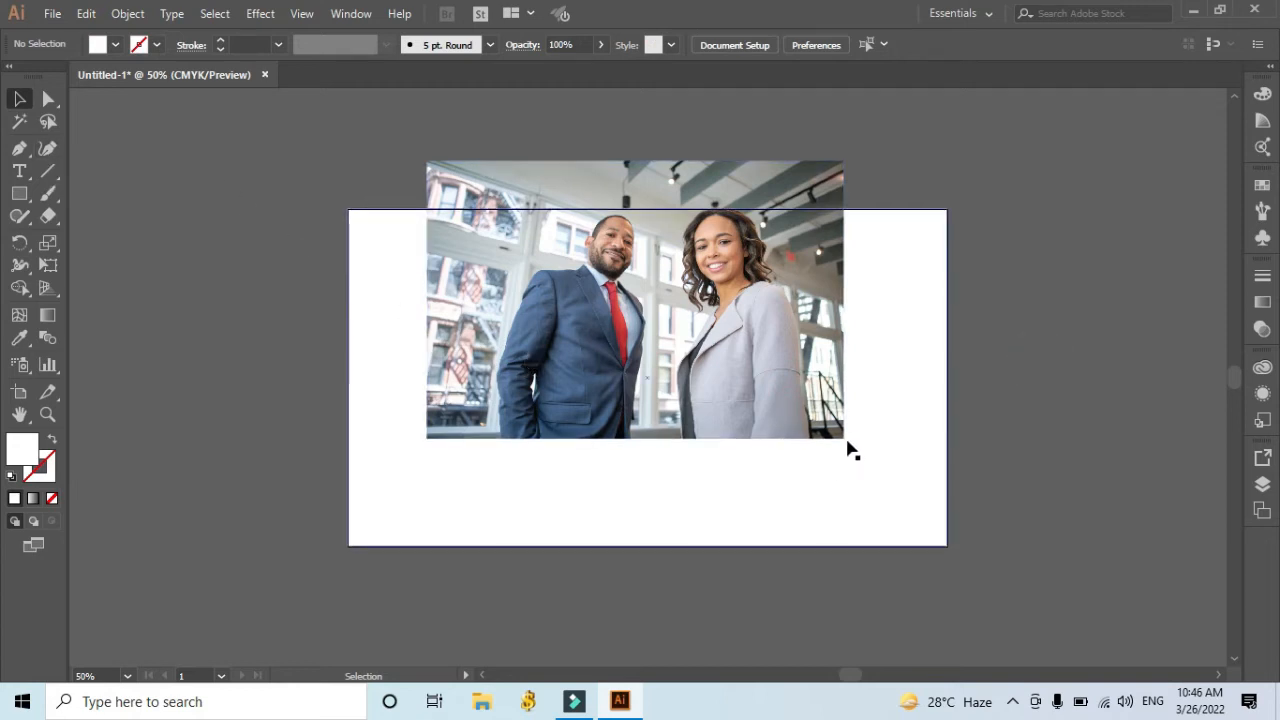
click(806, 423)
drag(845, 440, 912, 478)
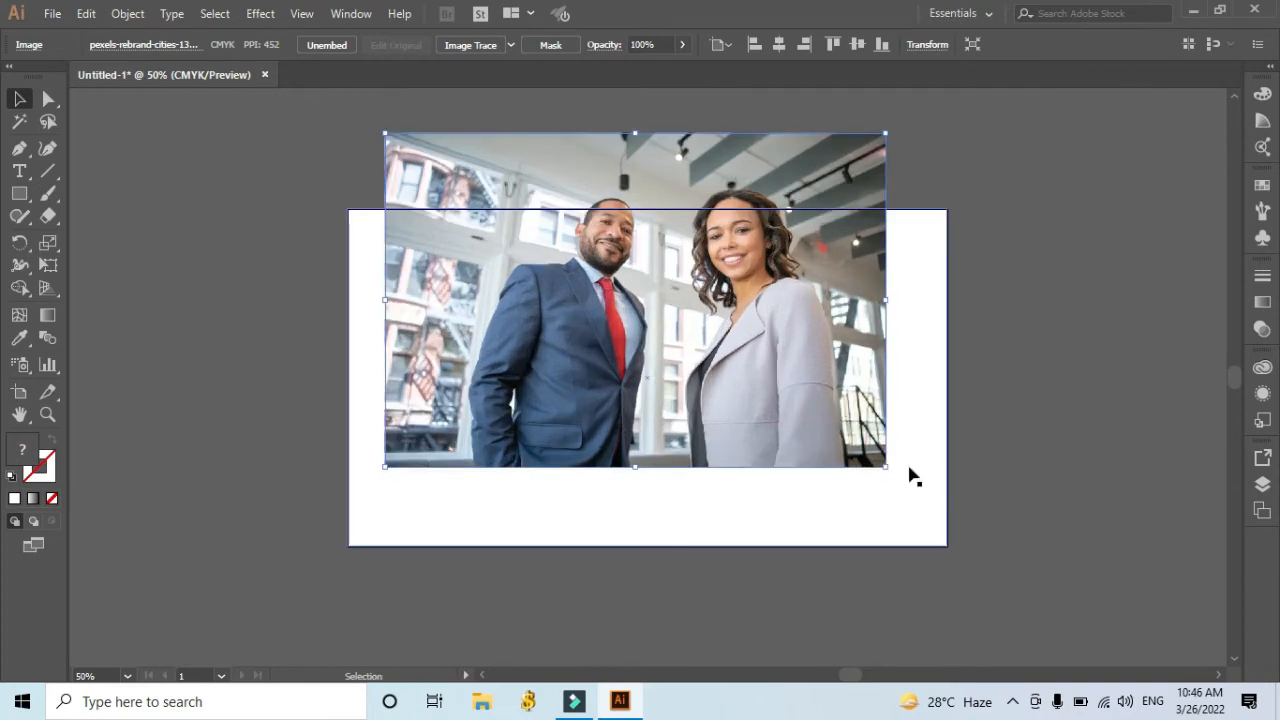
Center the photo on the artboard and shift it straight up so its upper part extends past the top edge.
click(856, 47)
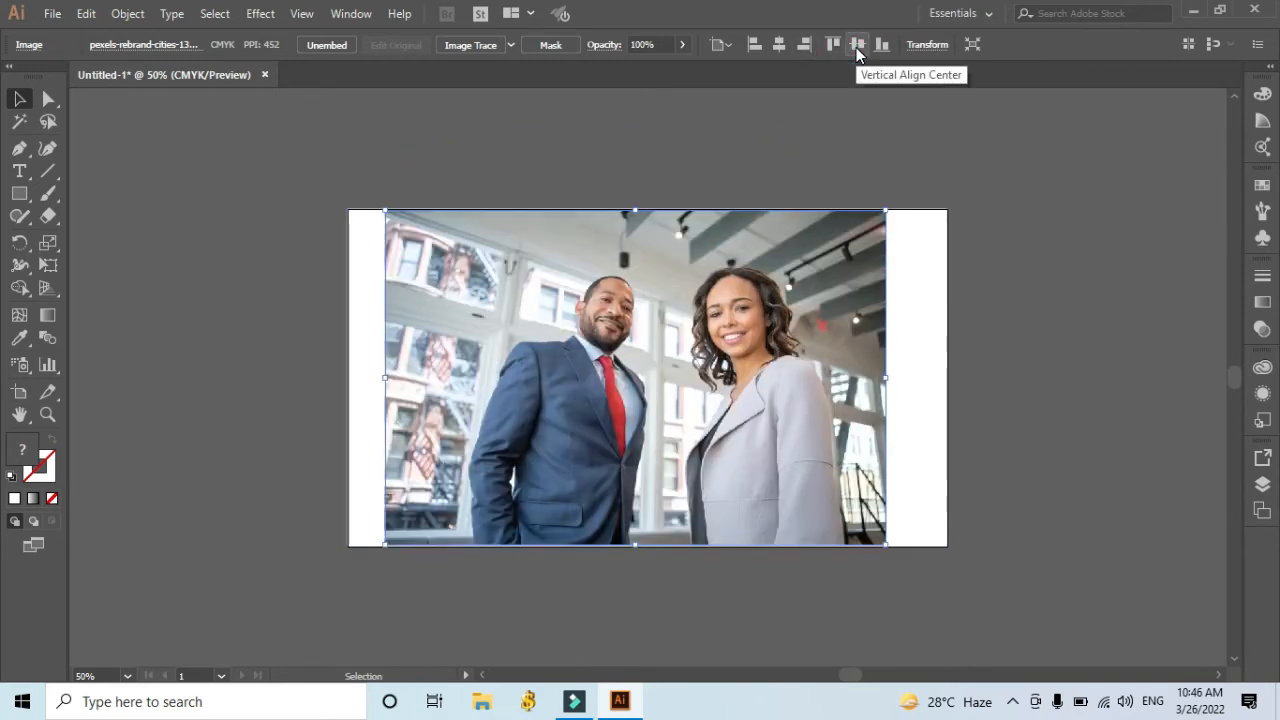
click(780, 46)
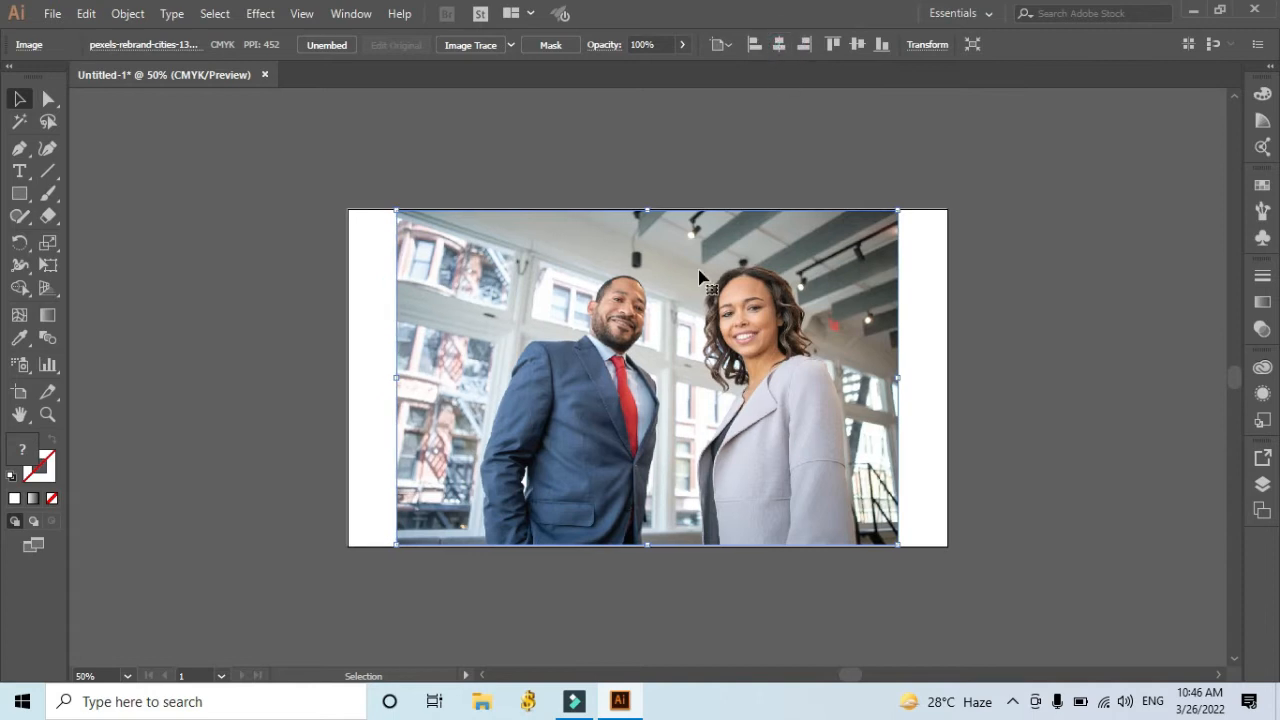
click(688, 310)
drag(690, 300, 720, 282)
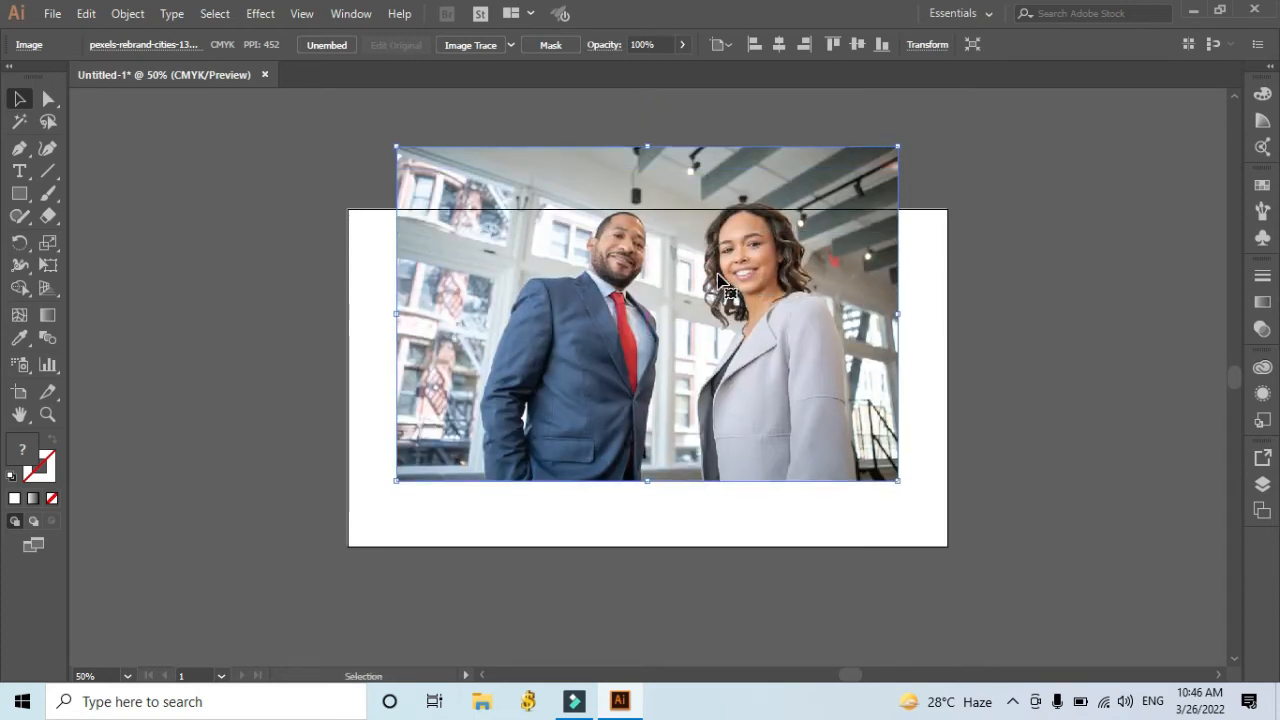
click(1080, 240)
Draw a Pen tool curve from the artboard's top-left corner to its top-right corner, bowing down across the photo.
click(19, 148)
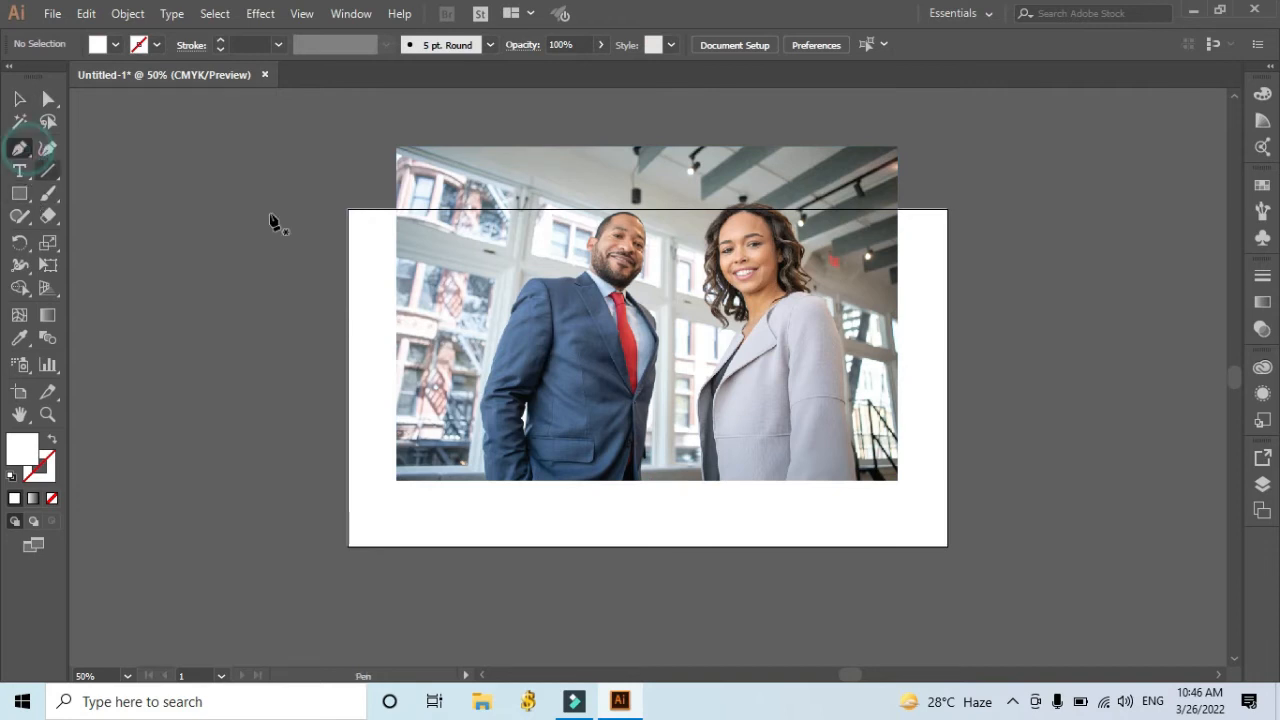
click(349, 212)
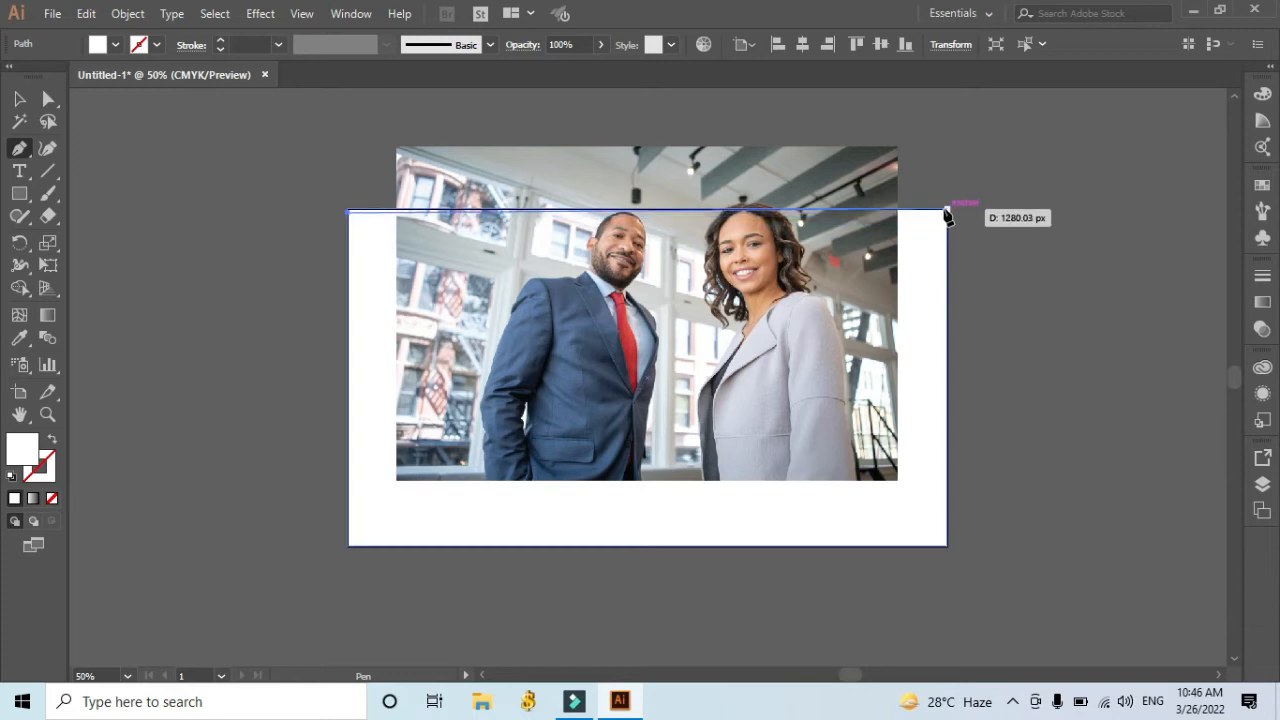
drag(948, 213, 1170, 133)
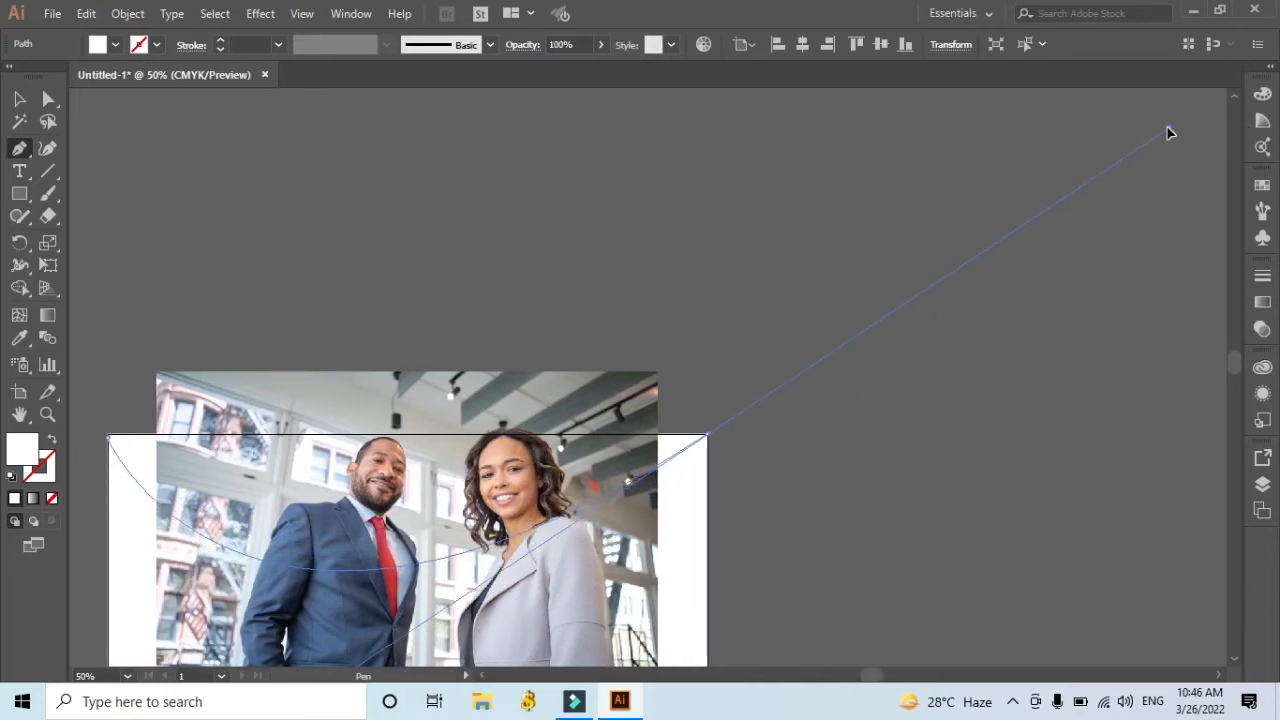
drag(1170, 133, 1168, 126)
scroll(1146, 343, down, 5)
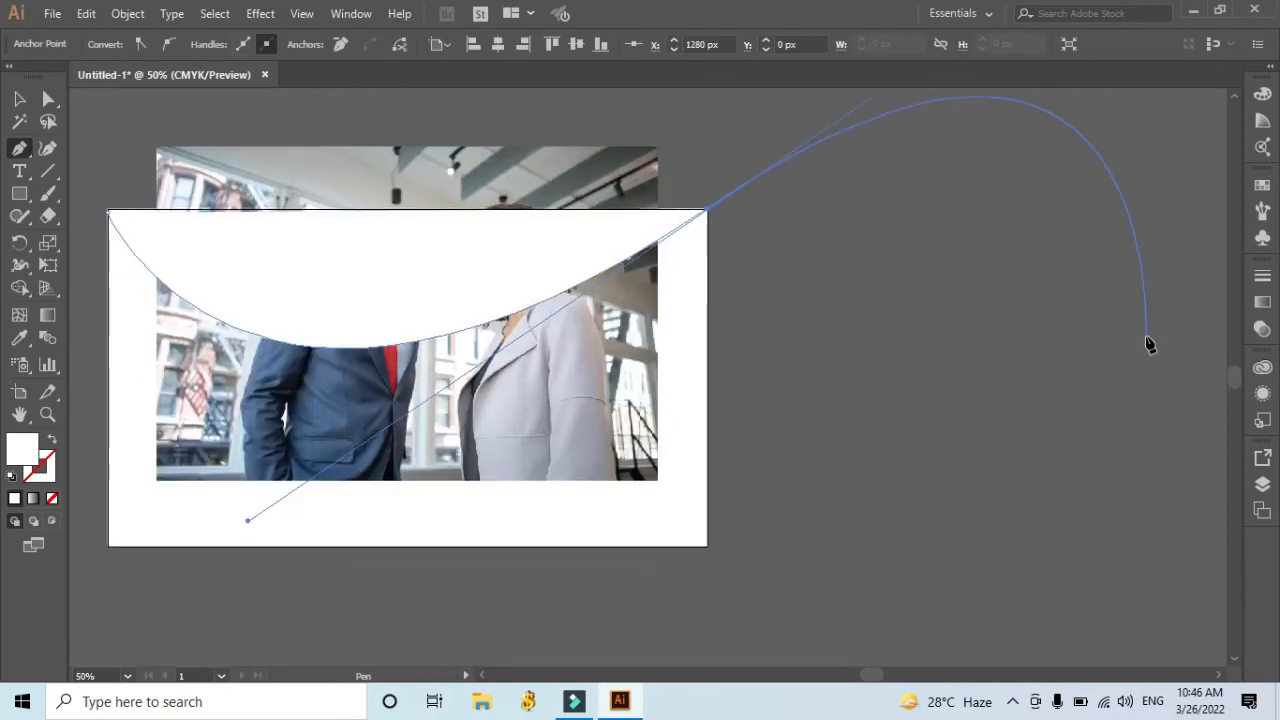
scroll(1148, 343, down, 2)
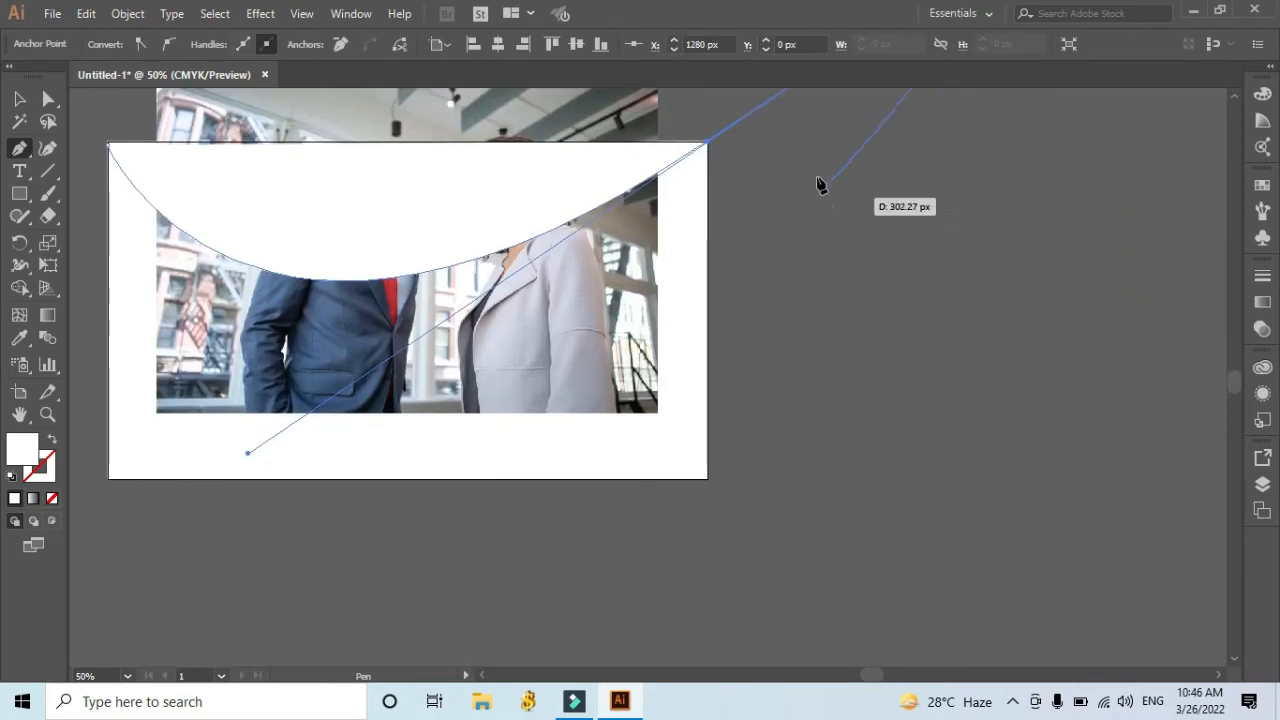
Remove the curve's outgoing handle, continue the path through the artboard's two bottom corners, and close it at the starting point.
click(707, 148)
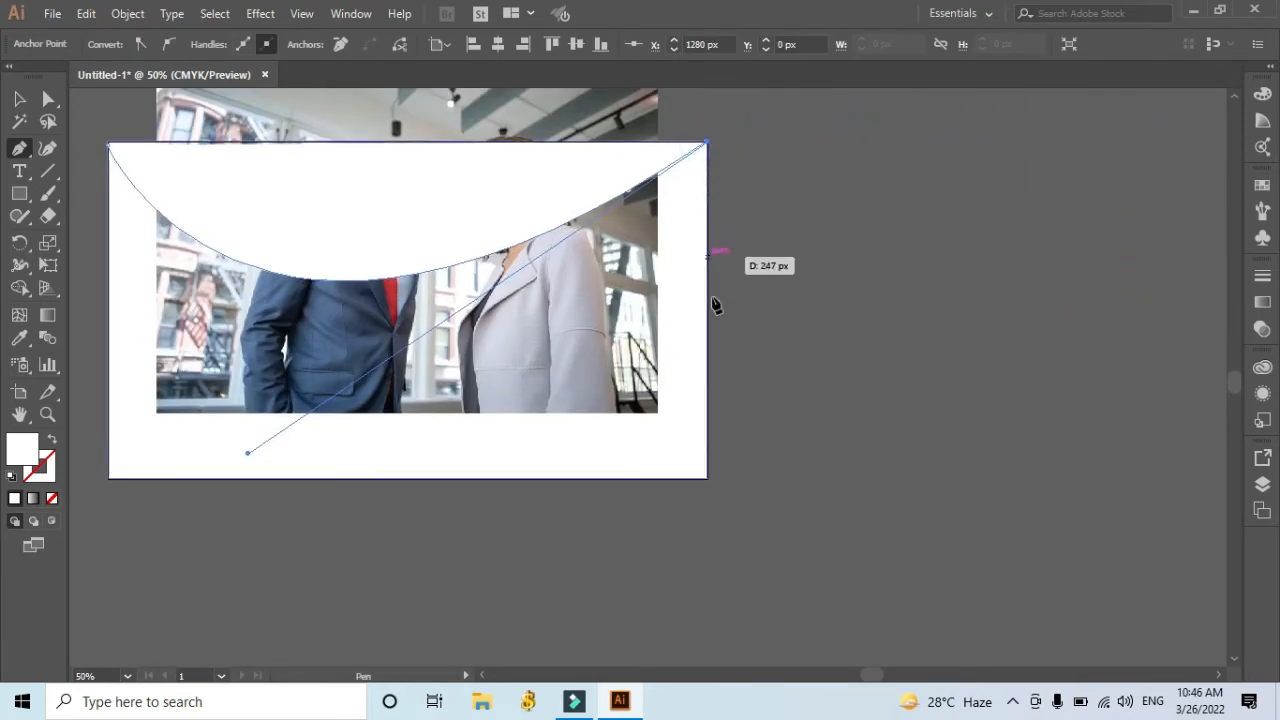
click(707, 479)
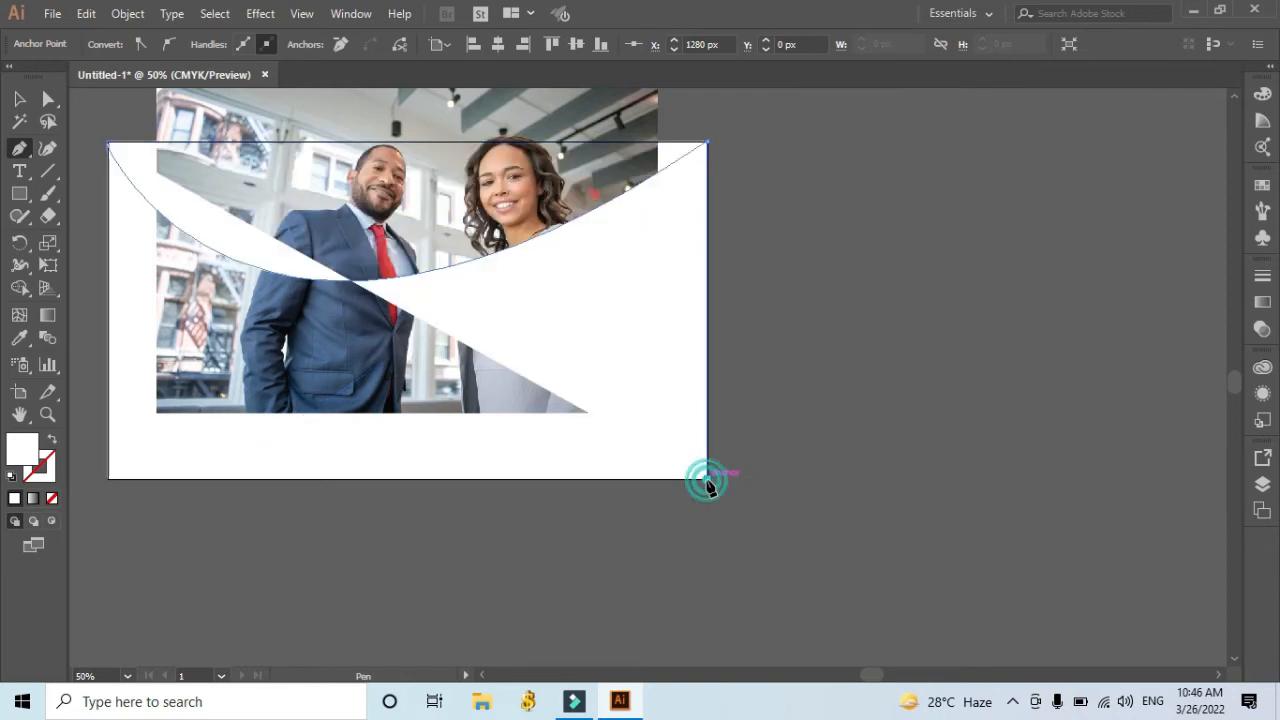
click(108, 479)
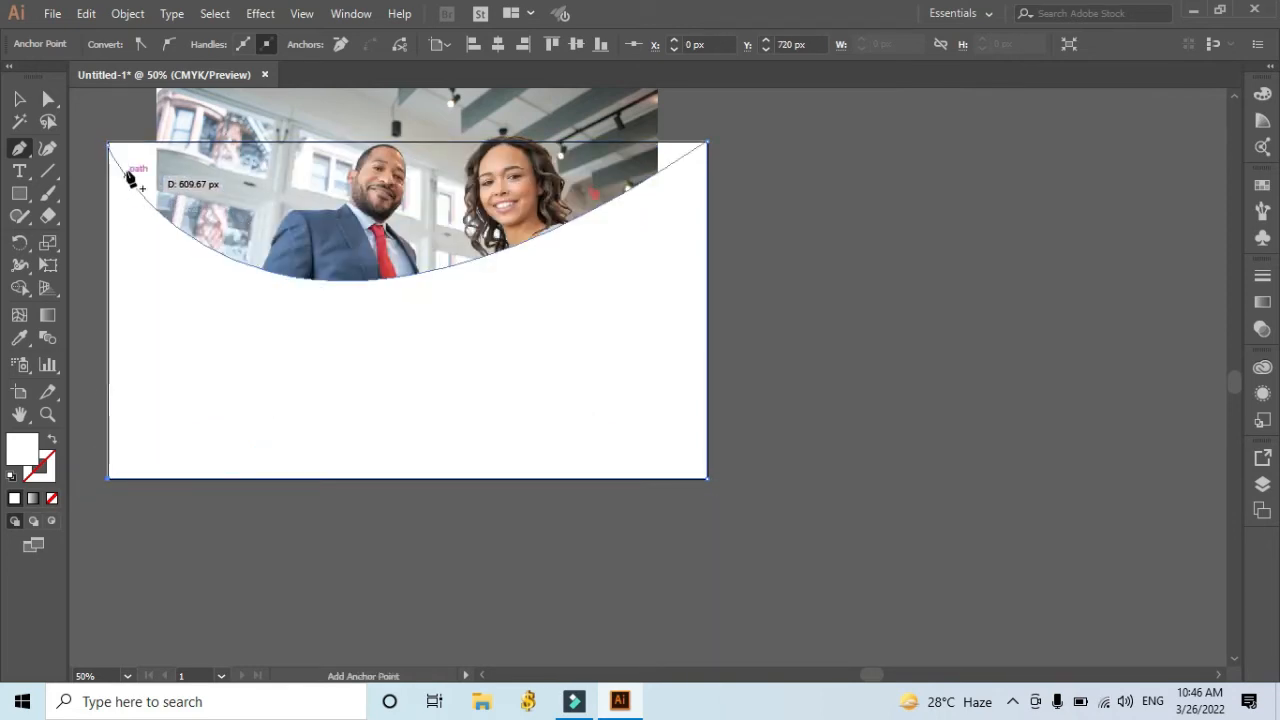
click(108, 148)
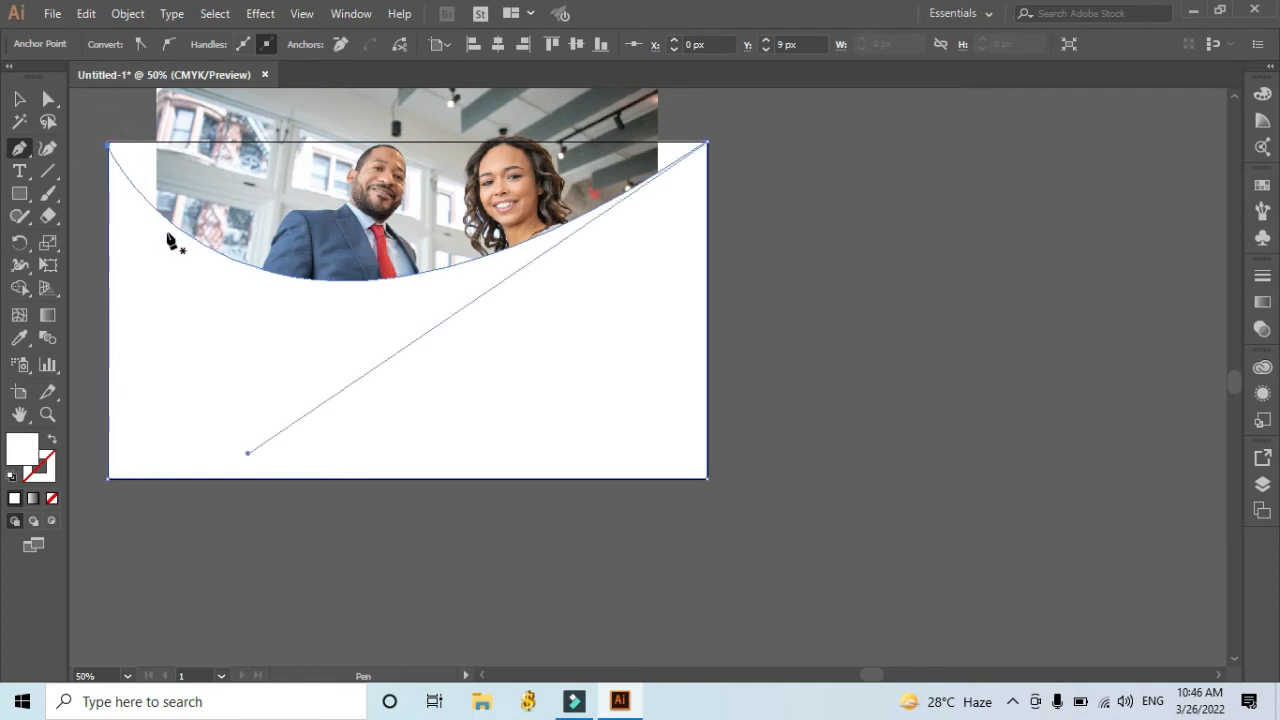
click(19, 98)
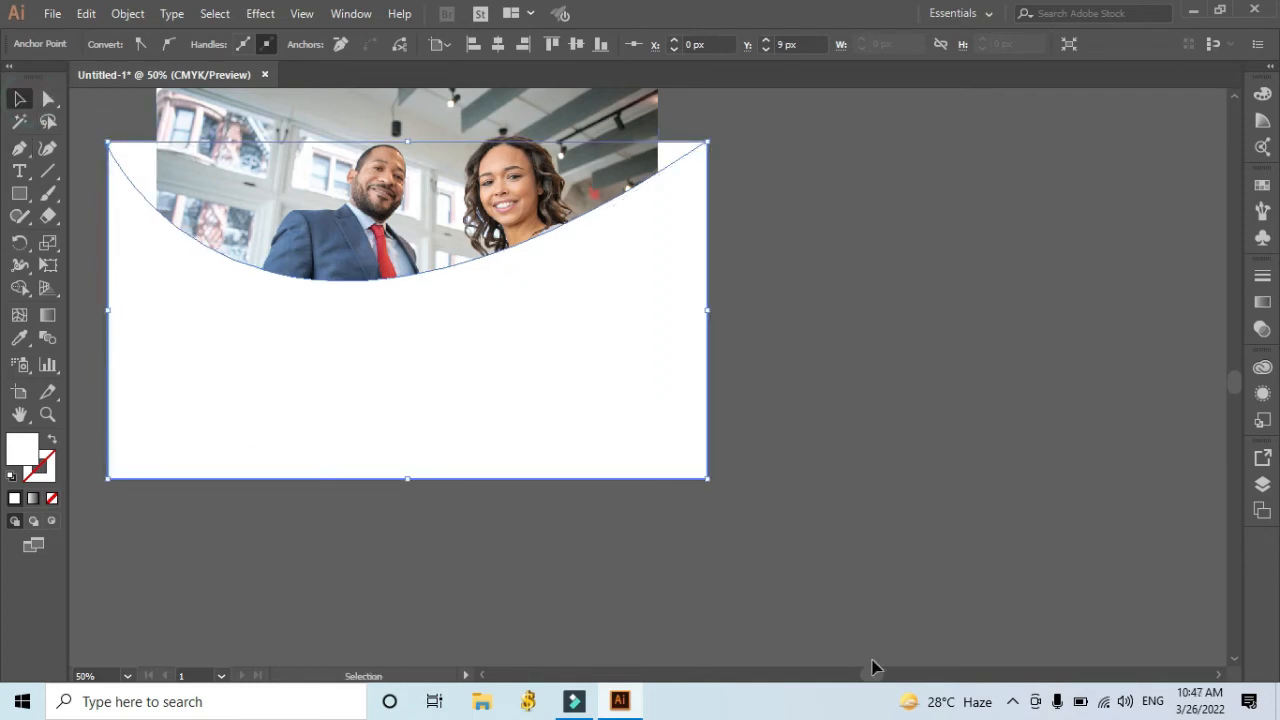
Stretch the photo sideways in both directions to span the artboard's full width, then deselect it.
drag(873, 675, 858, 675)
scroll(979, 437, up, 2)
click(980, 434)
click(802, 316)
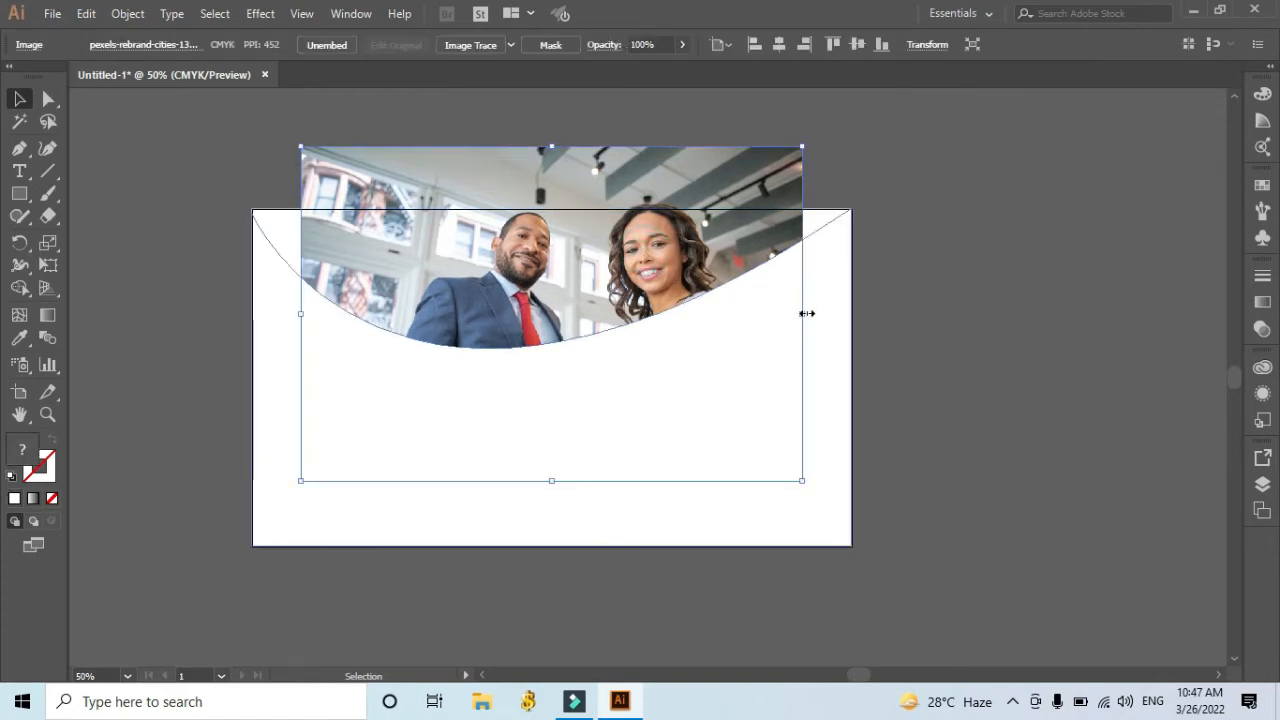
drag(804, 316, 851, 317)
drag(305, 313, 252, 313)
click(986, 320)
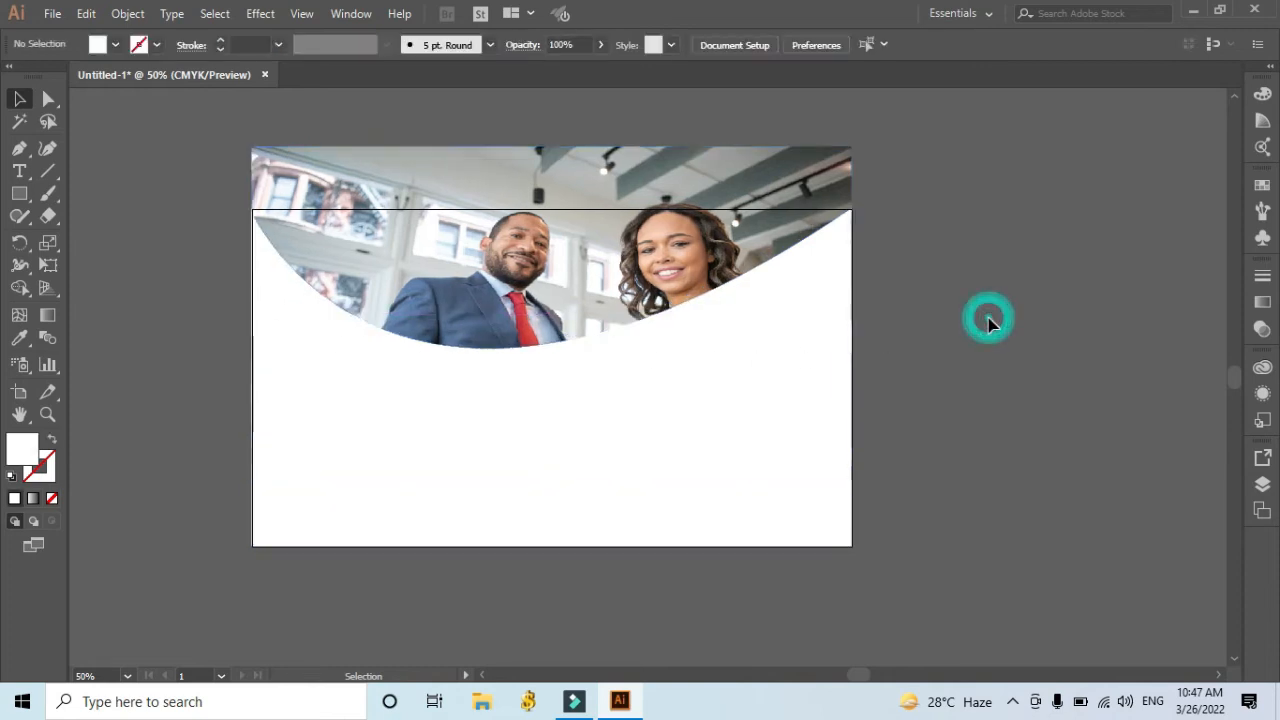
Add the text "Grow Your Business" at 73 pt on the white area below the photo.
scroll(990, 325, down, 1)
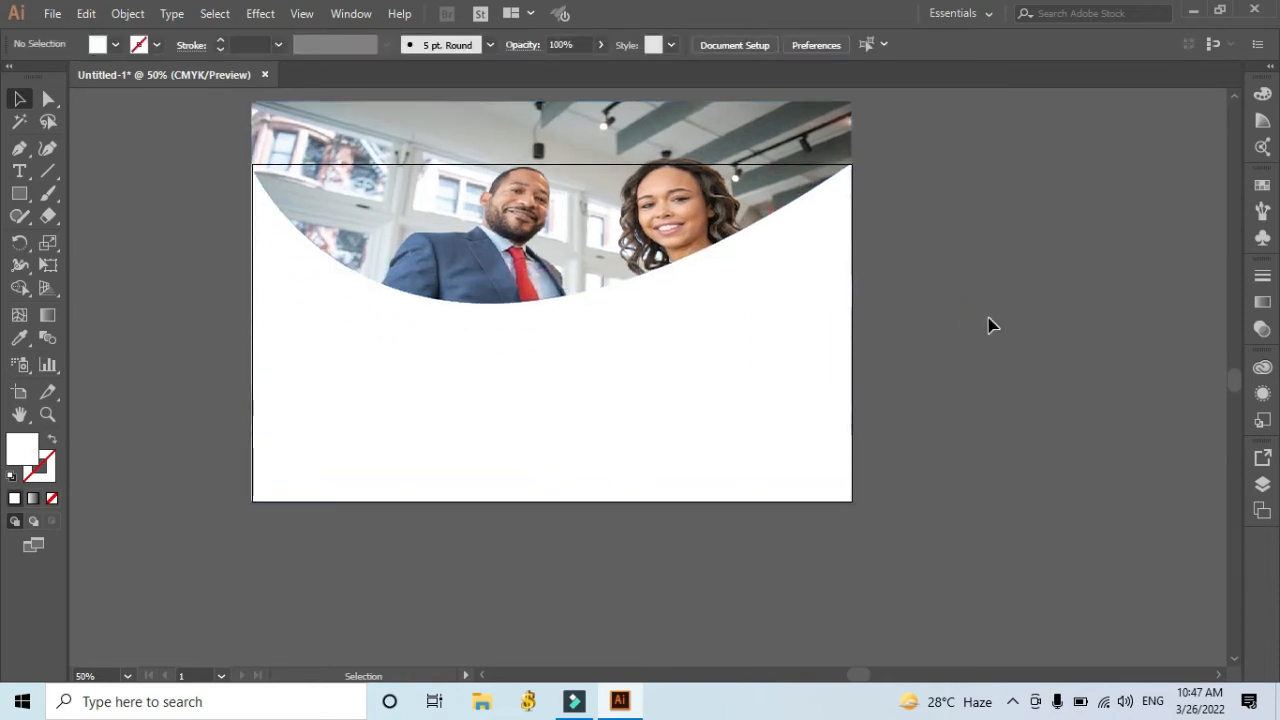
click(631, 385)
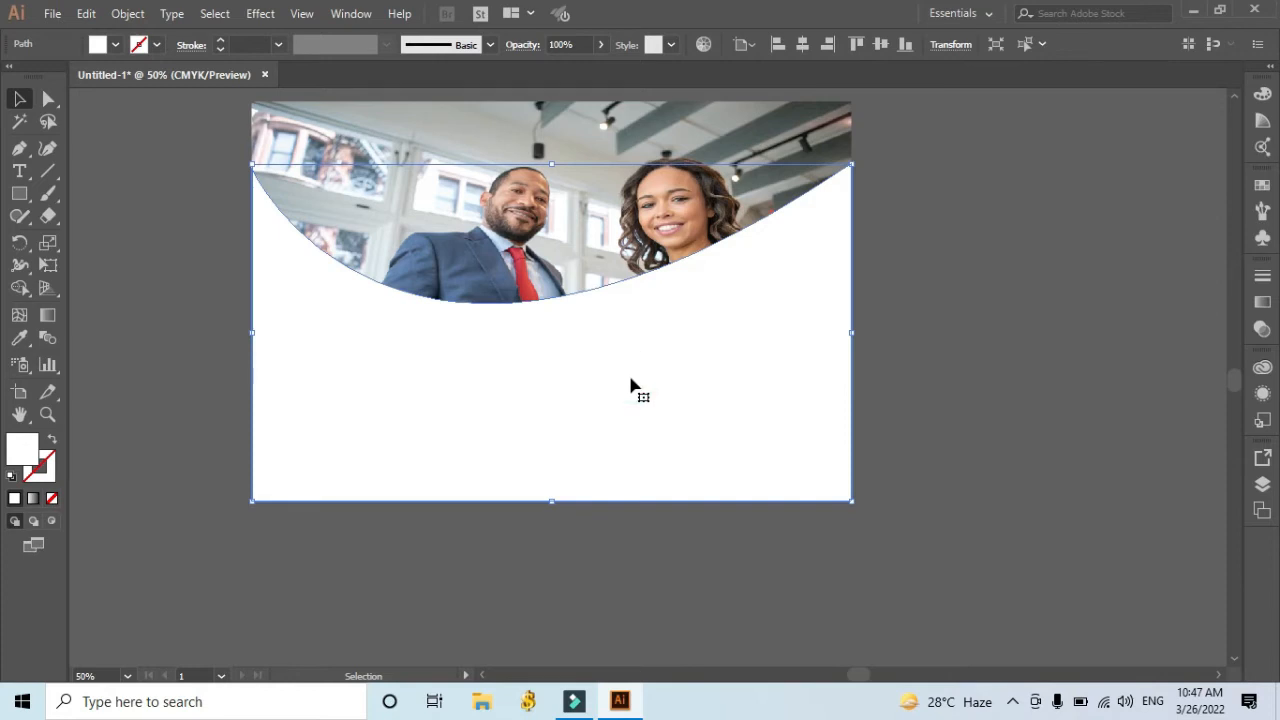
click(20, 171)
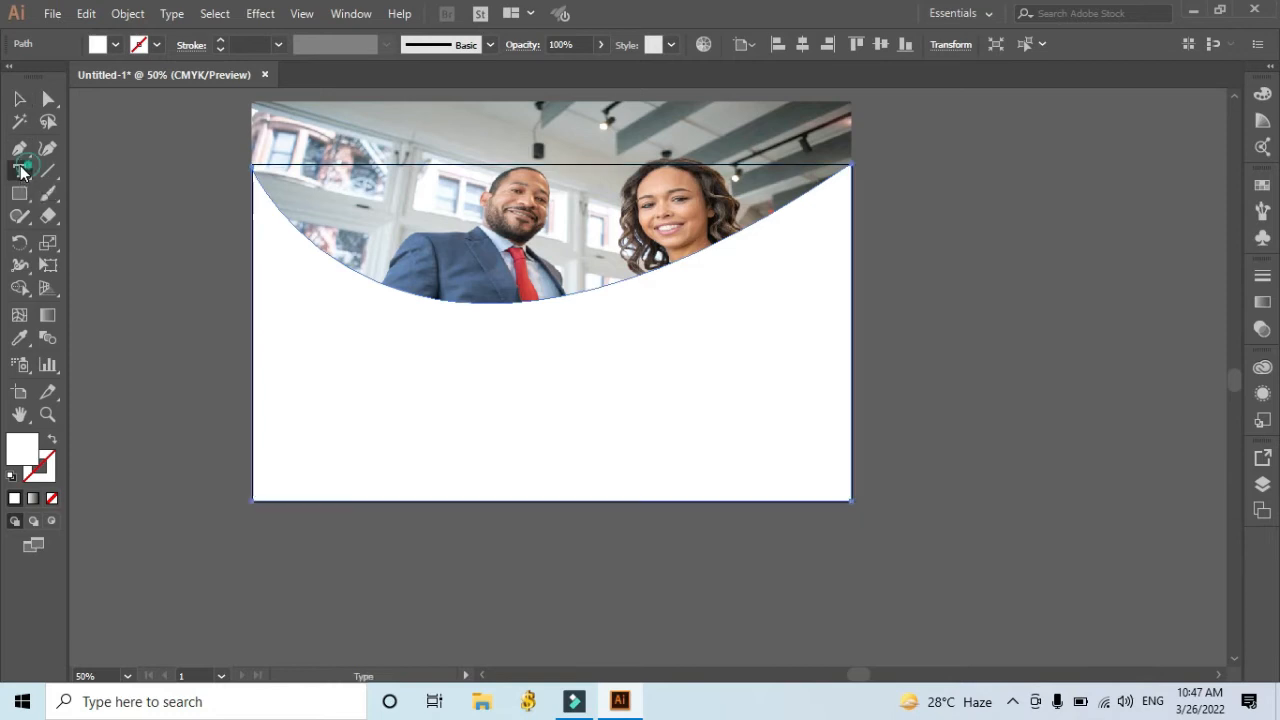
click(367, 426)
click(840, 40)
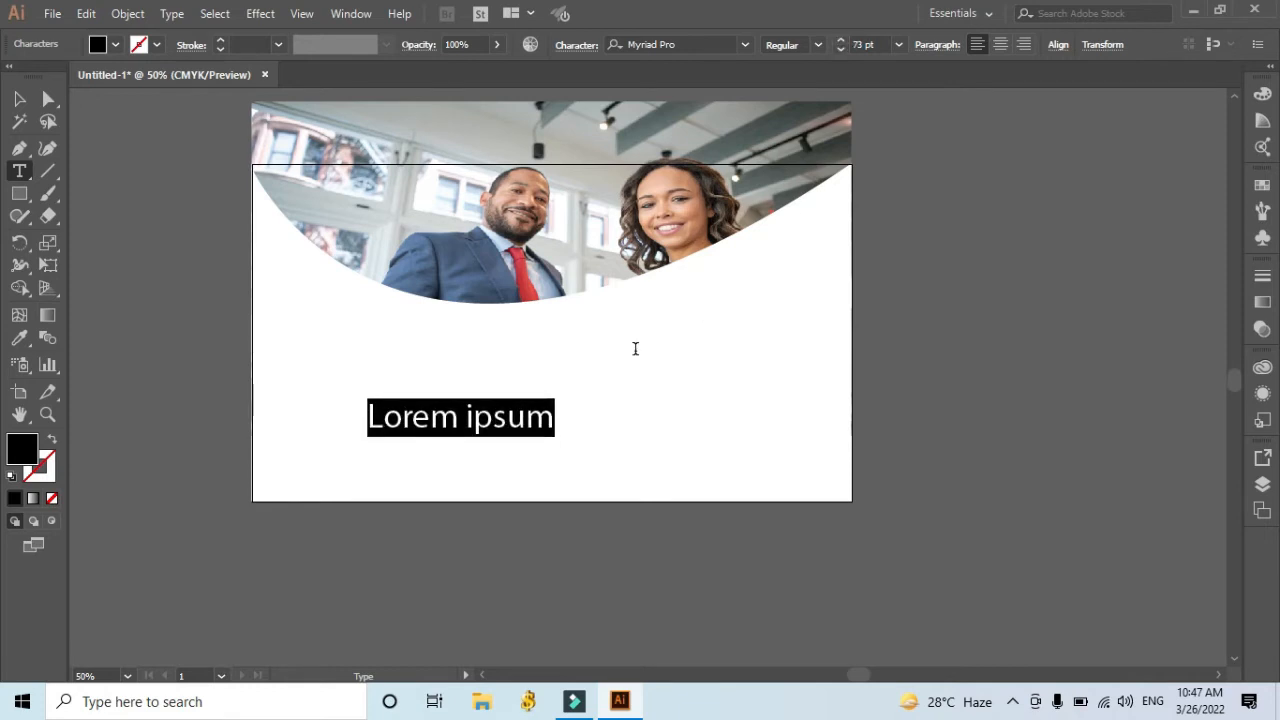
text(Grow Y)
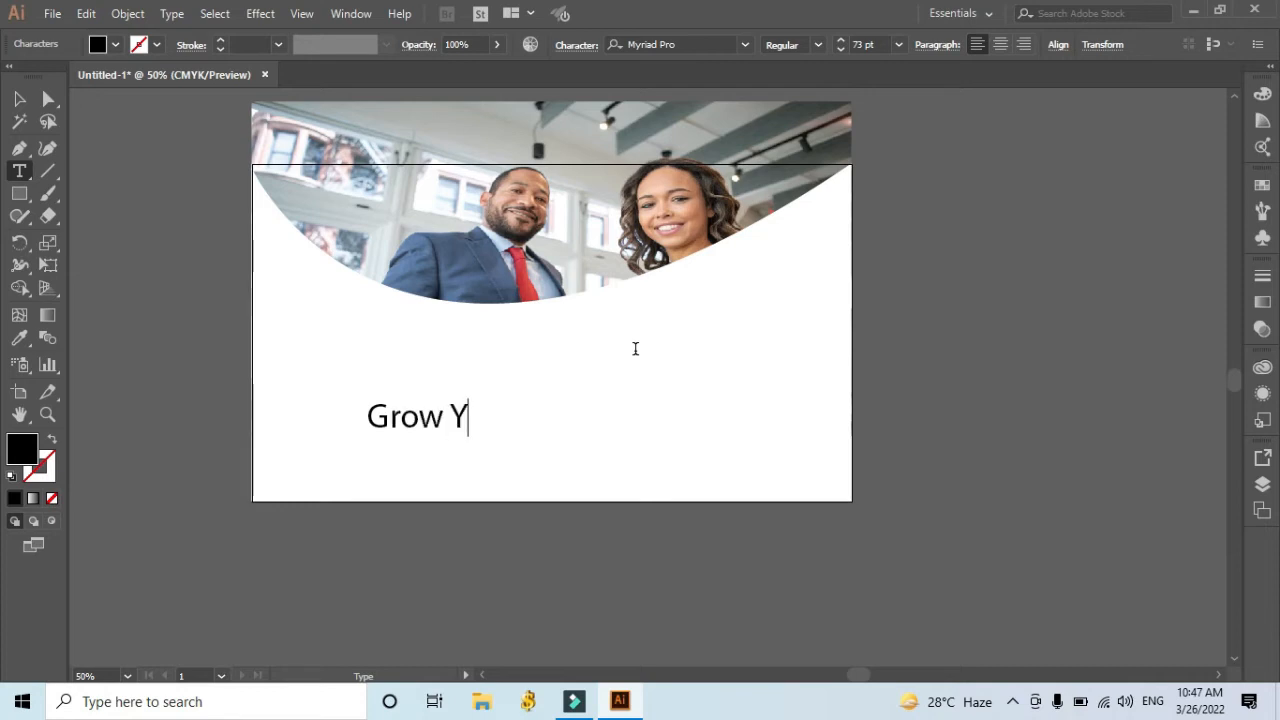
text(our)
key(BackSpace)
text(r)
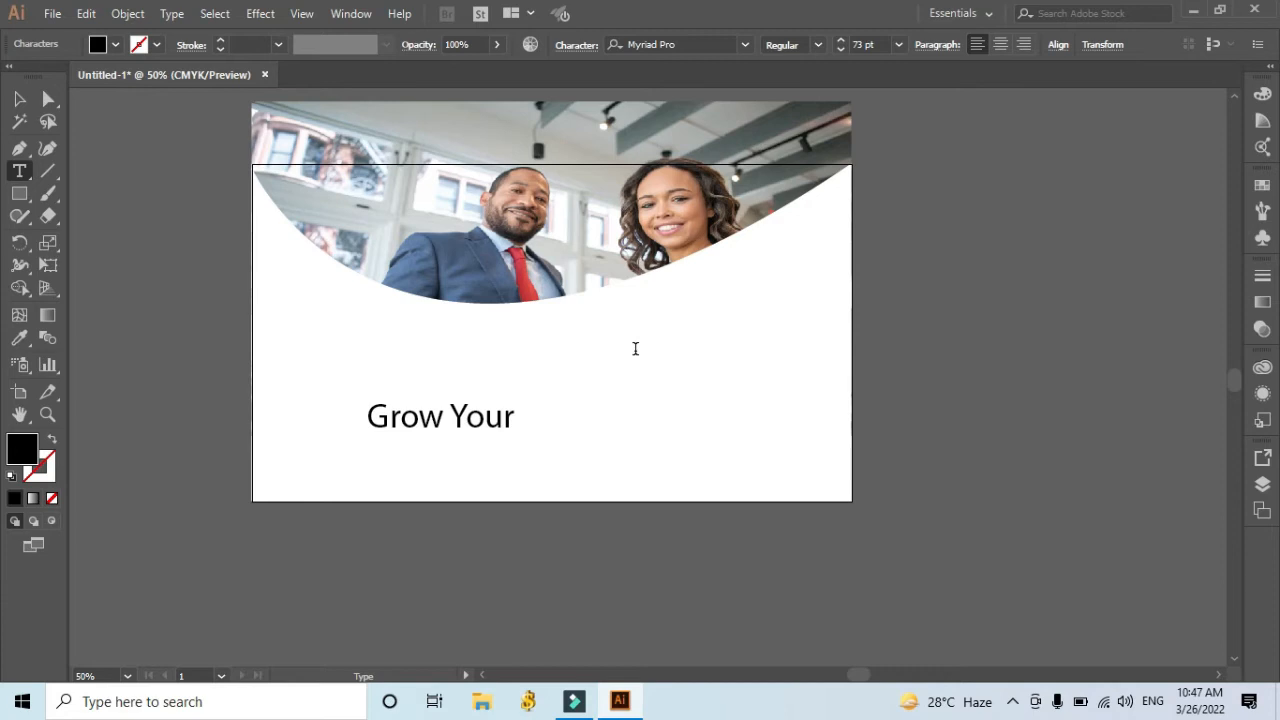
text( Business)
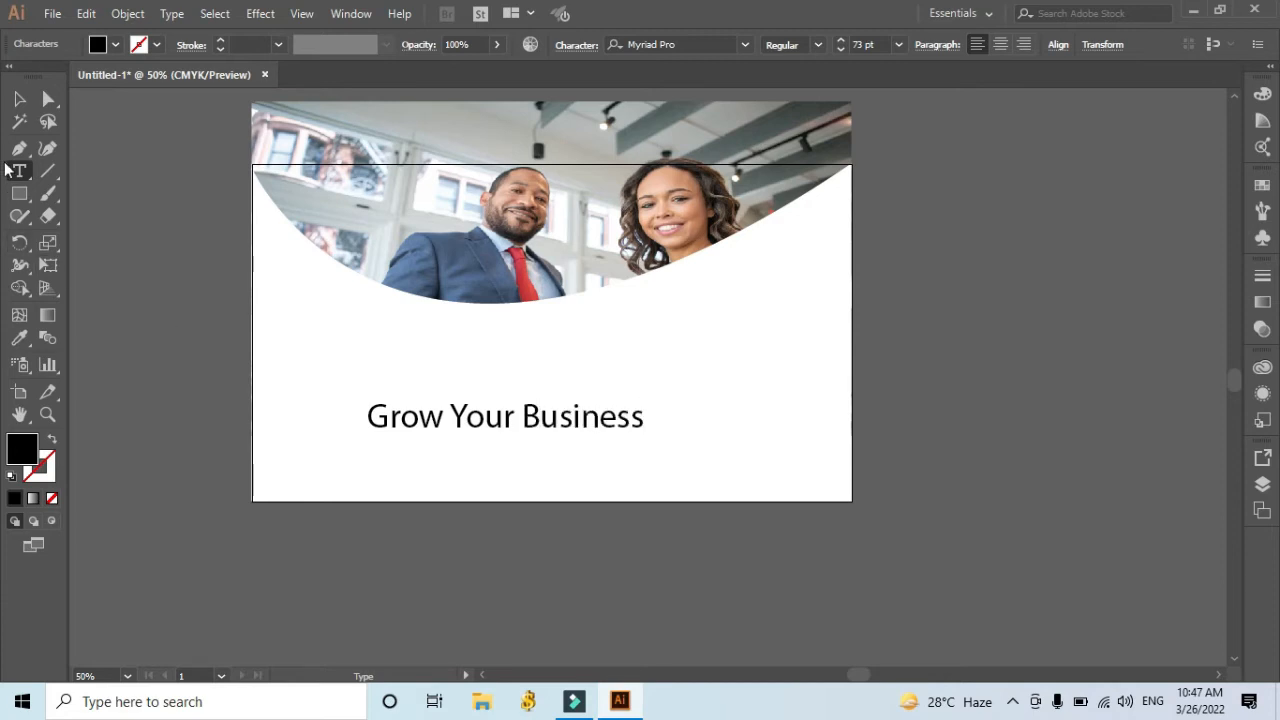
Move the "Grow Your Business" text up to just below the curve and set its font size to 98 pt.
click(19, 98)
drag(528, 421, 548, 358)
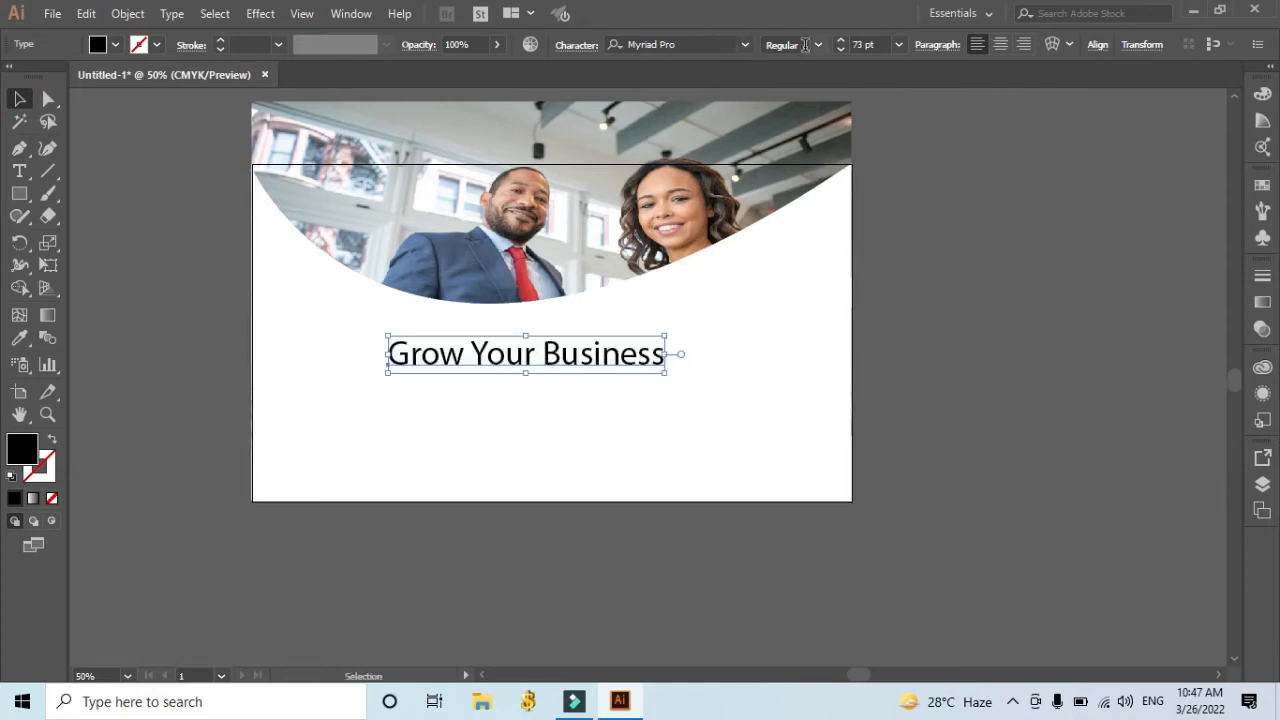
drag(841, 42, 841, 42)
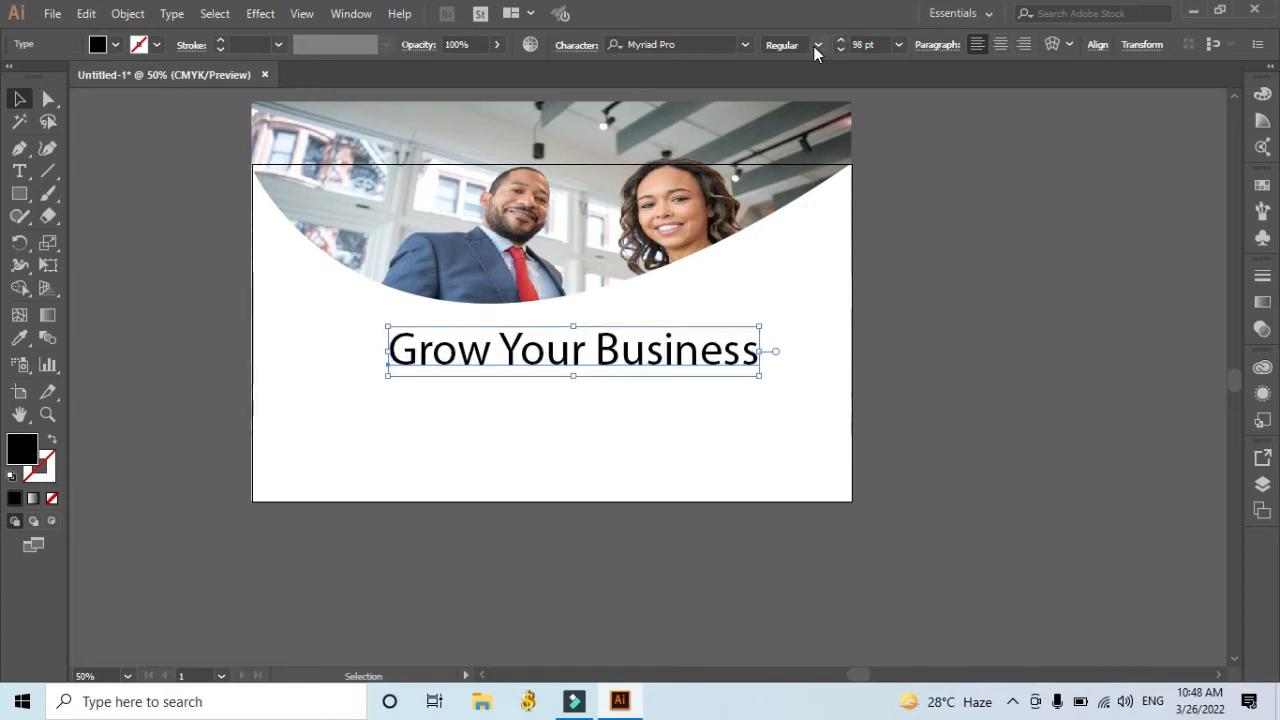
Set the headline's font to Microsoft New Tai Lue Bold and deselect it.
click(745, 44)
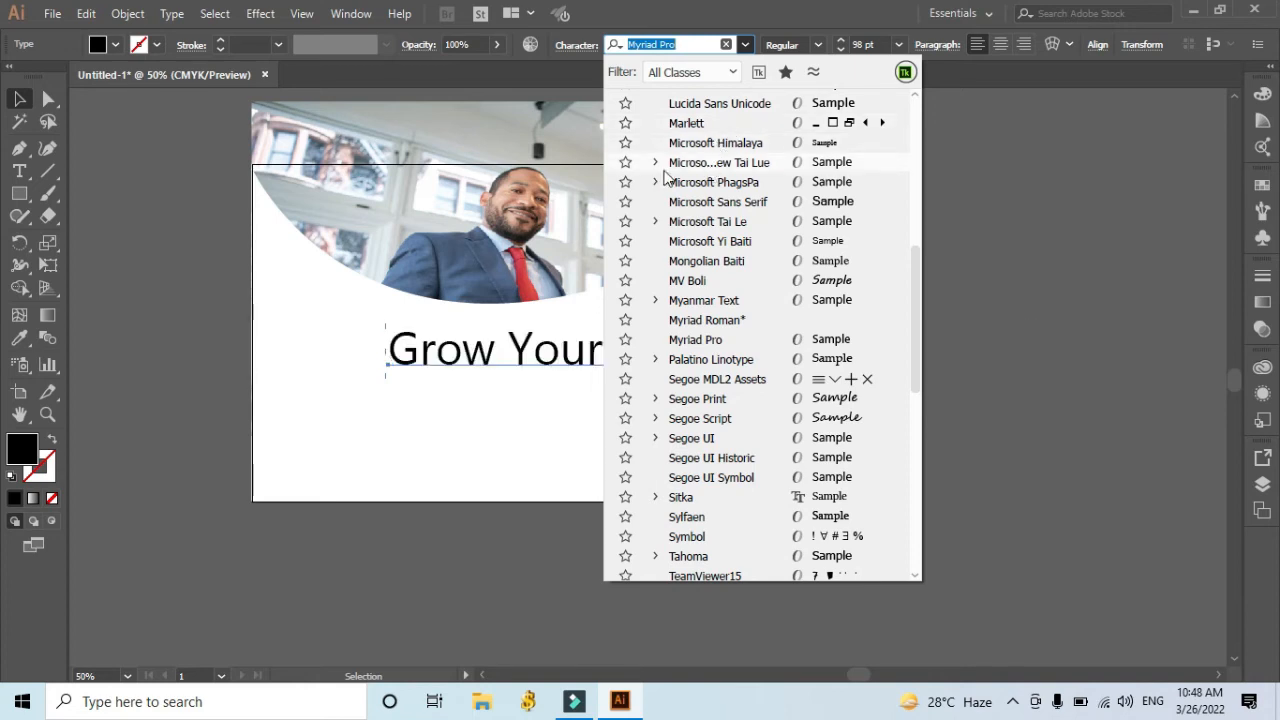
click(656, 164)
click(705, 202)
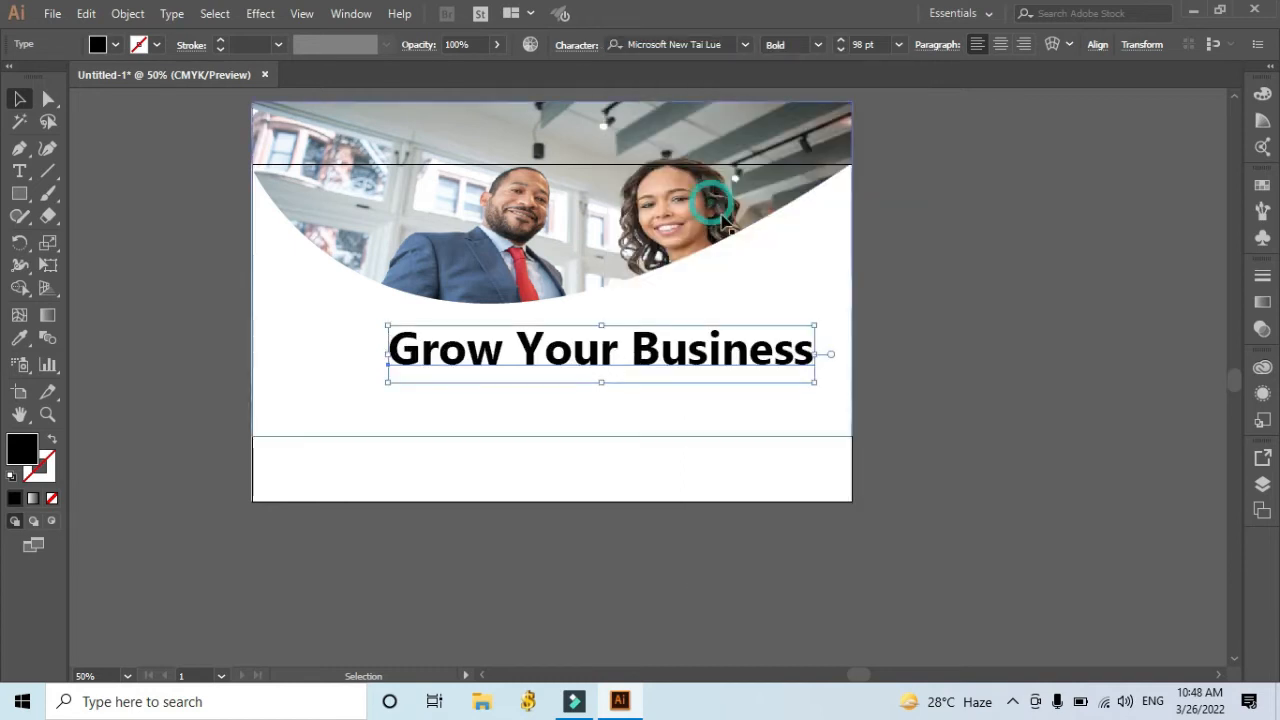
click(897, 363)
Set the headline's paragraph alignment to right and center the text object horizontally on the artboard.
click(734, 366)
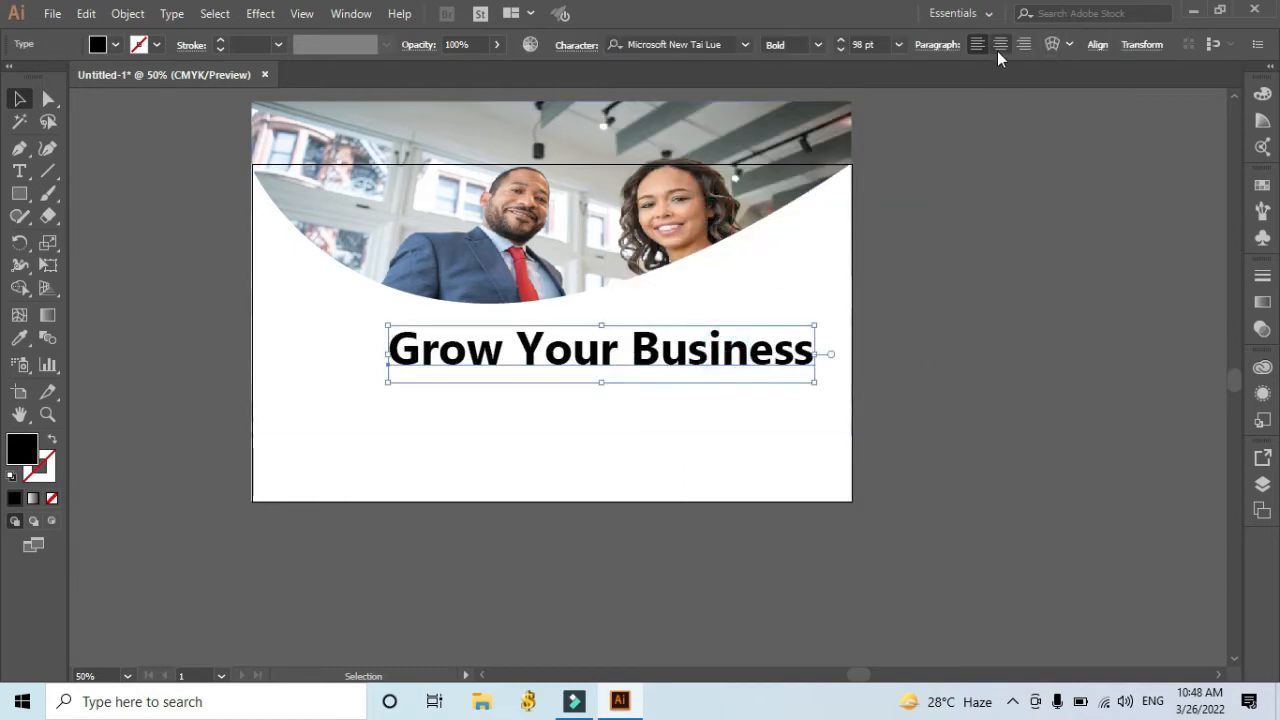
click(999, 46)
click(1024, 45)
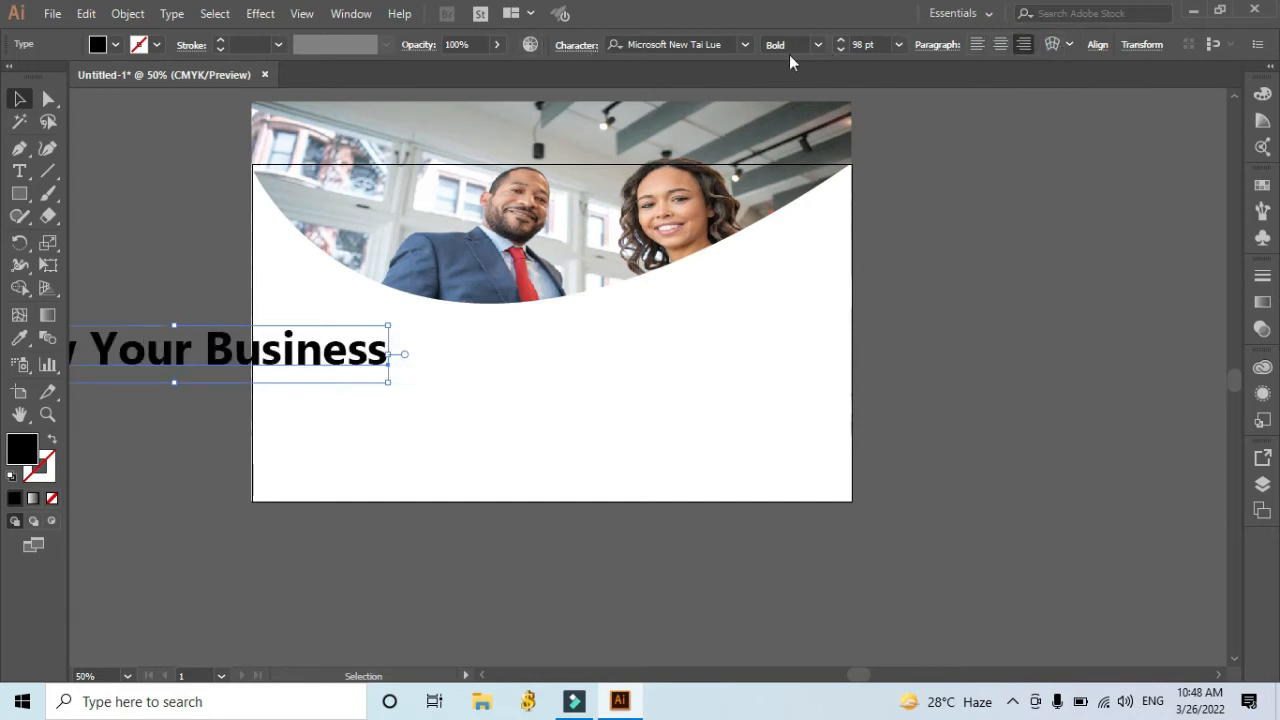
click(1099, 45)
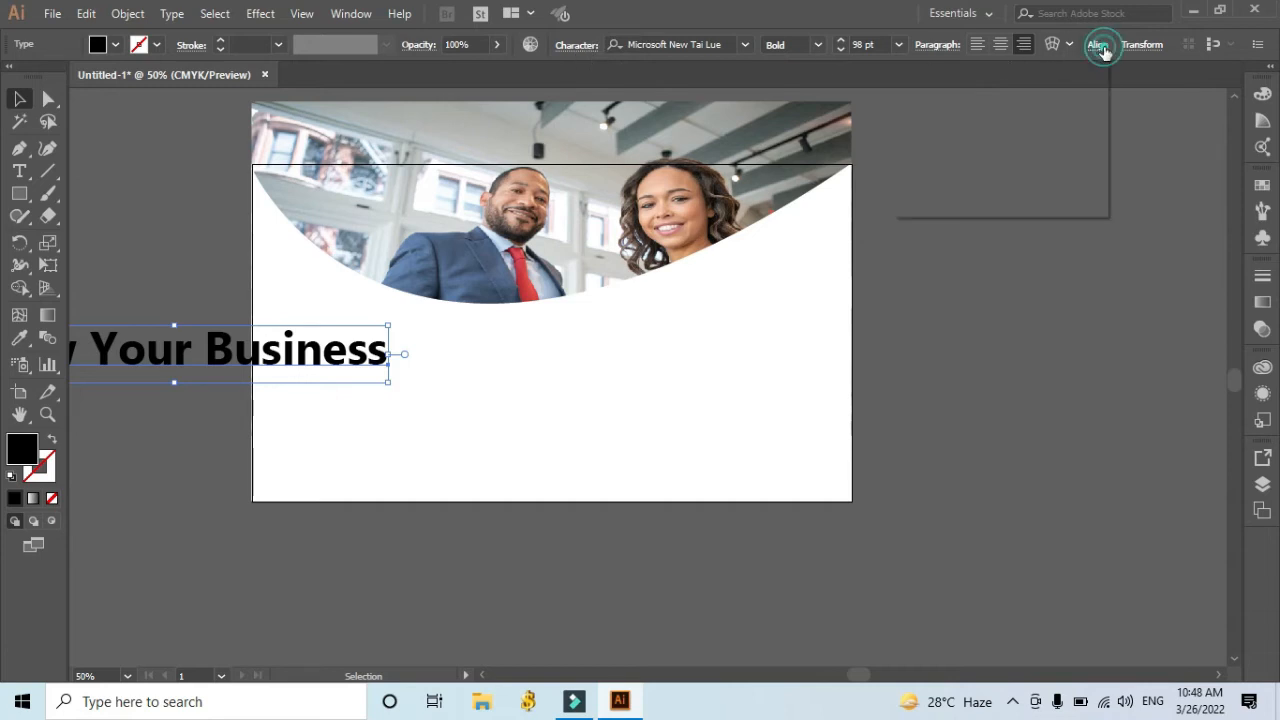
click(940, 94)
click(940, 94)
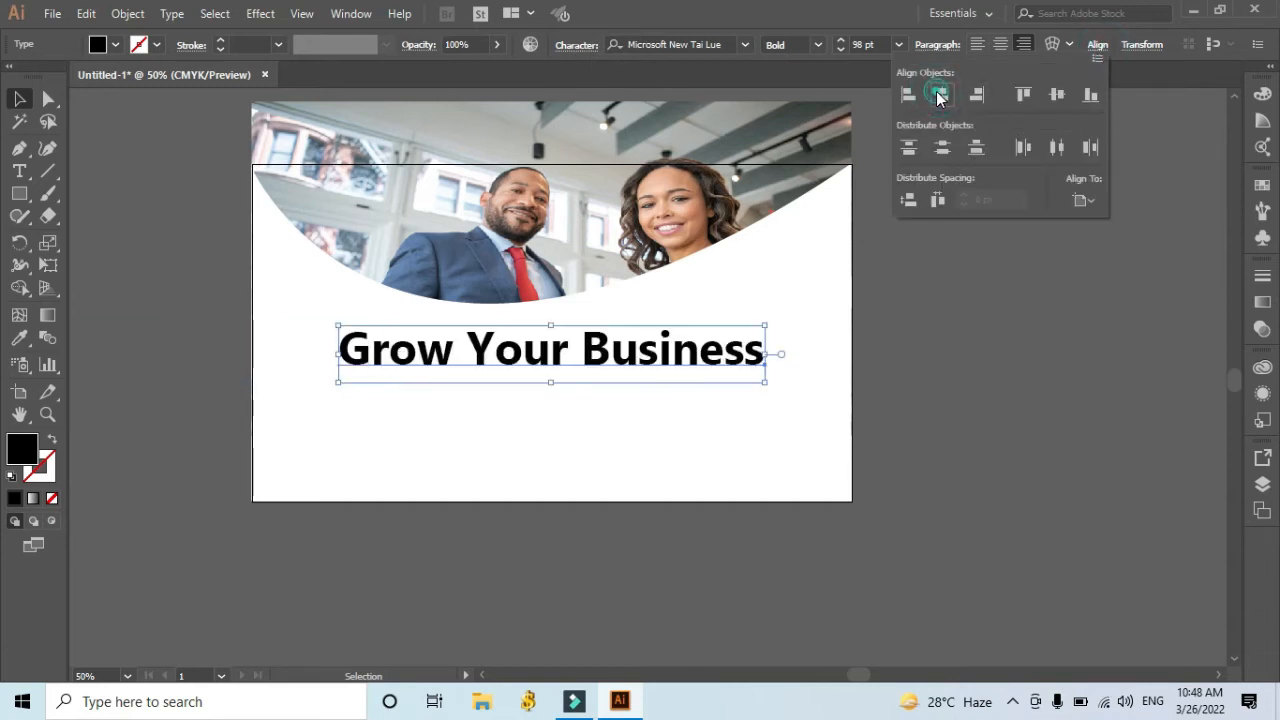
click(1007, 325)
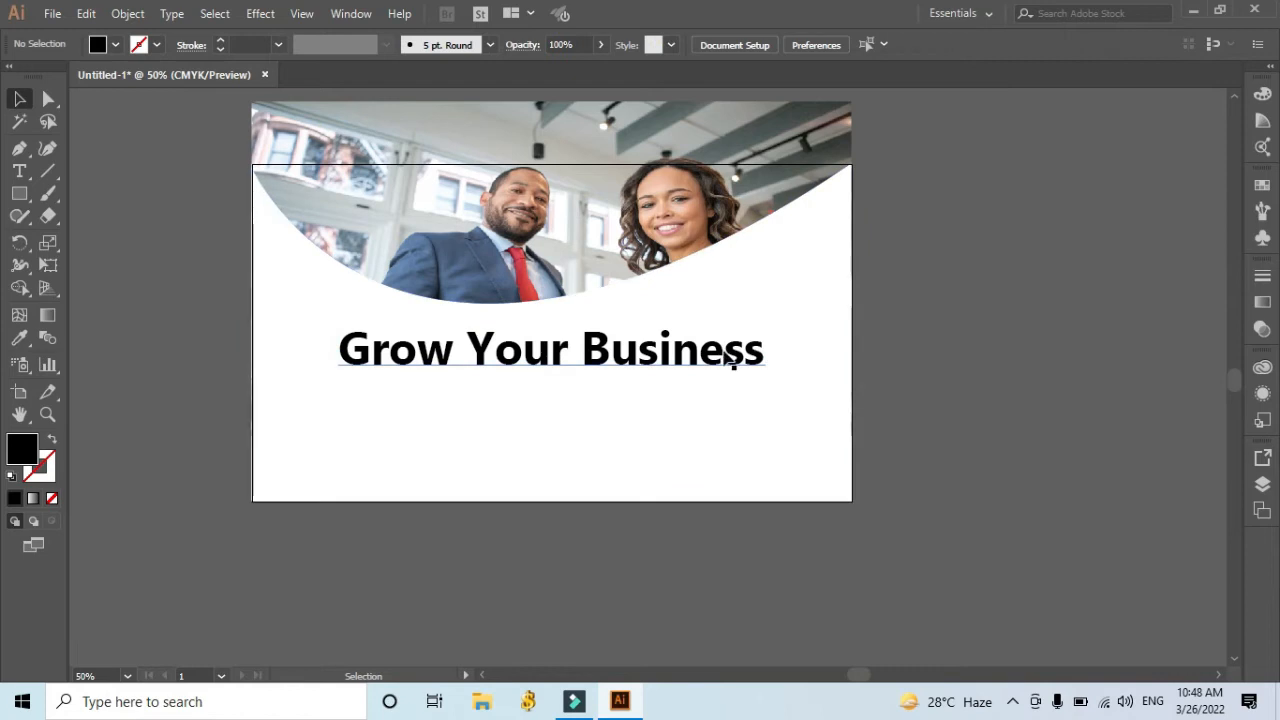
Select the white curved shape and open its fill color swatches.
click(731, 445)
click(115, 44)
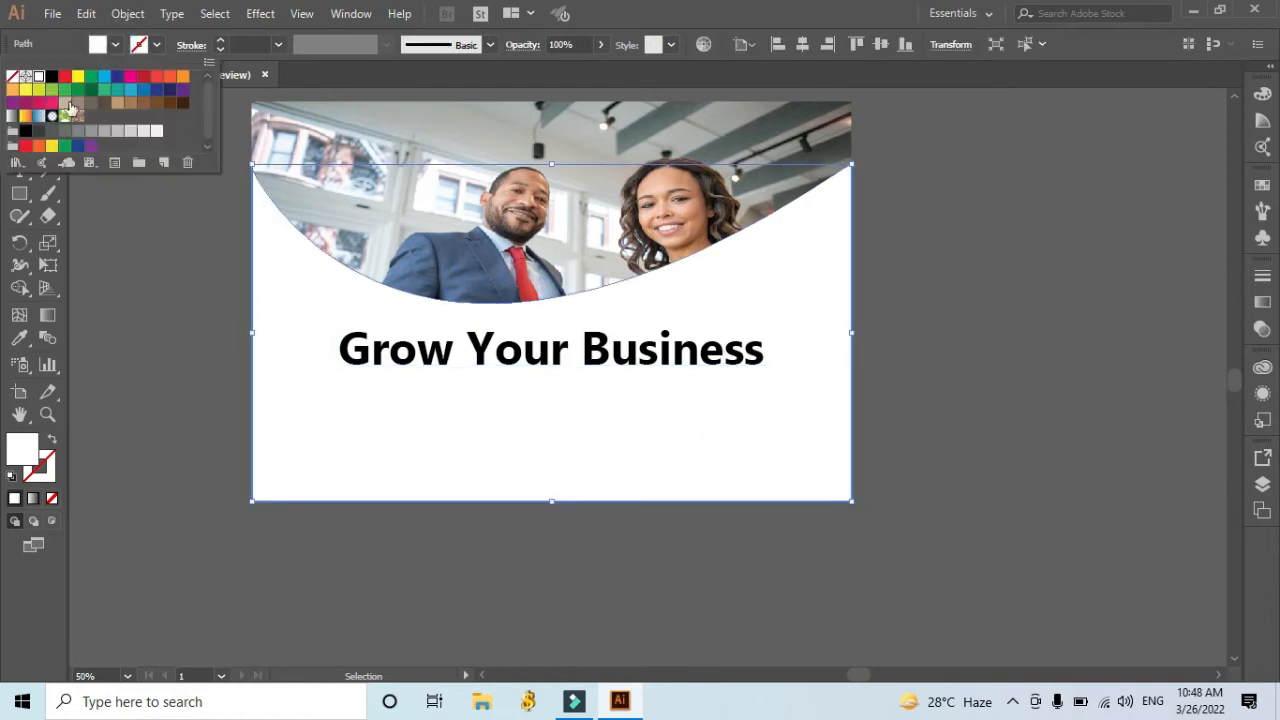